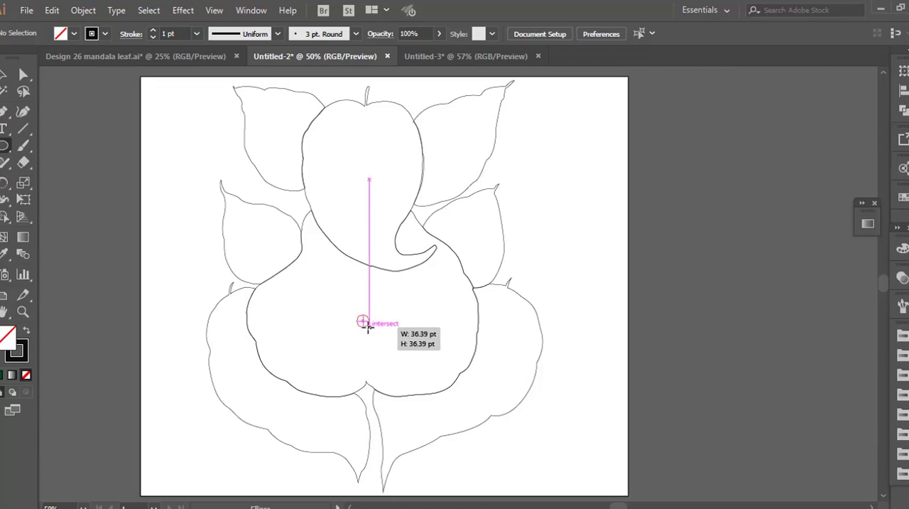
Draw a circle about 36 pt wide in the middle of the figure's belly and a smaller circle touching its rim
drag(367, 327, 369, 327)
scroll(349, 310, up, 1)
drag(359, 291, 370, 312)
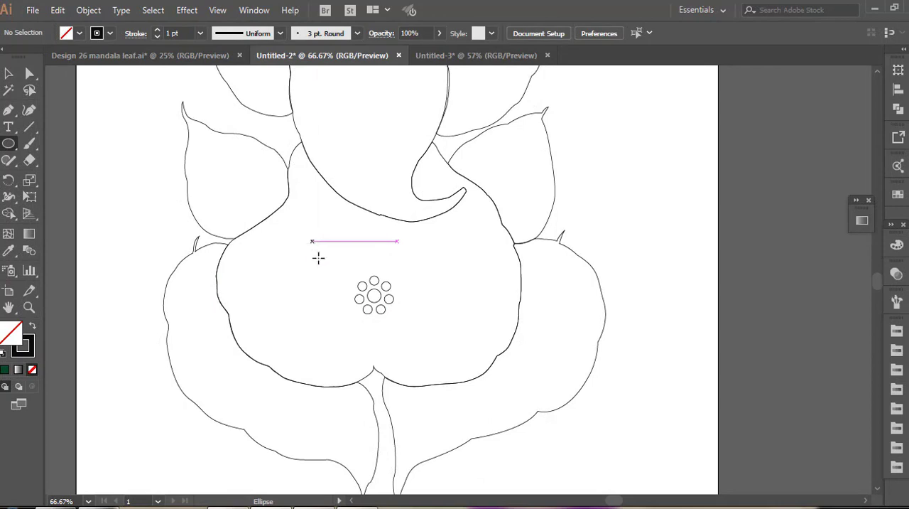
Draw a small upright ellipse and convert its upper and lower anchor points to sharp corners to form a petal
drag(318, 255, 324, 269)
drag(8, 110, 53, 166)
click(318, 267)
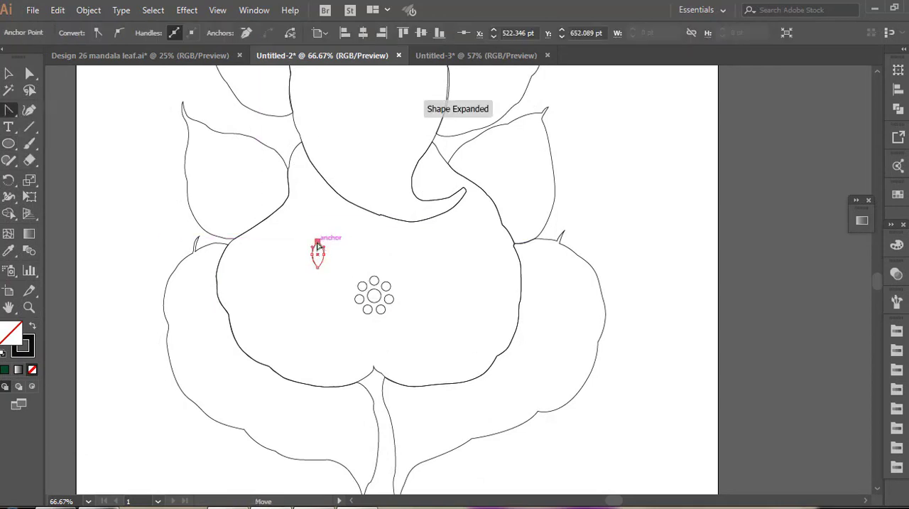
click(318, 243)
key(v)
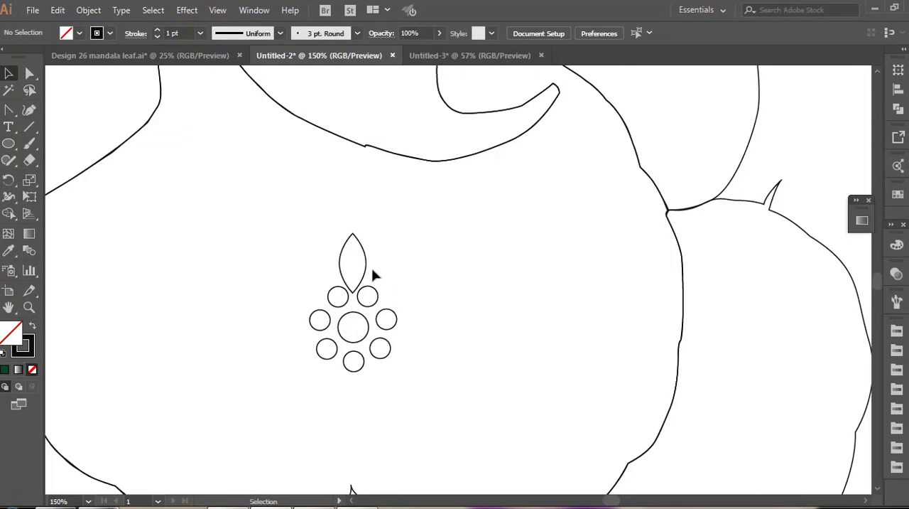
Paint 1 pt tapered outlines around both sides of the petal and line their insides with strokes of graduated dots
click(29, 143)
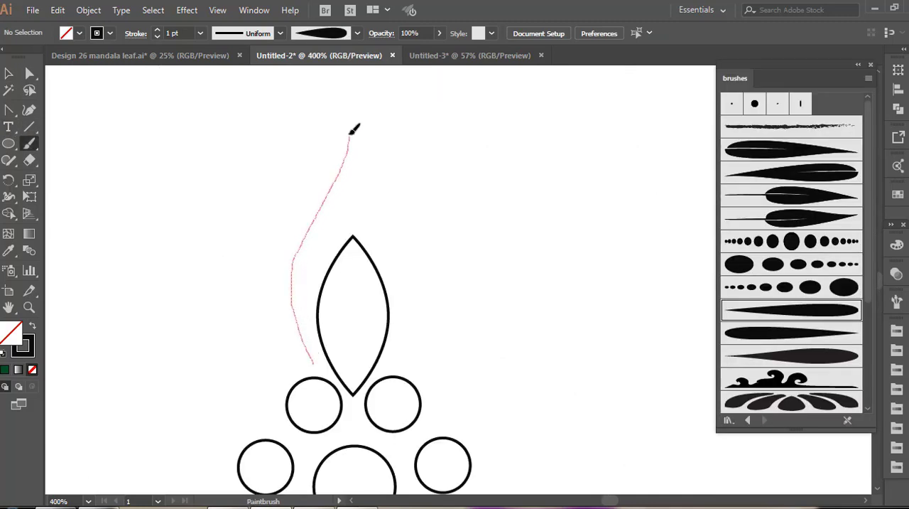
drag(353, 130, 354, 127)
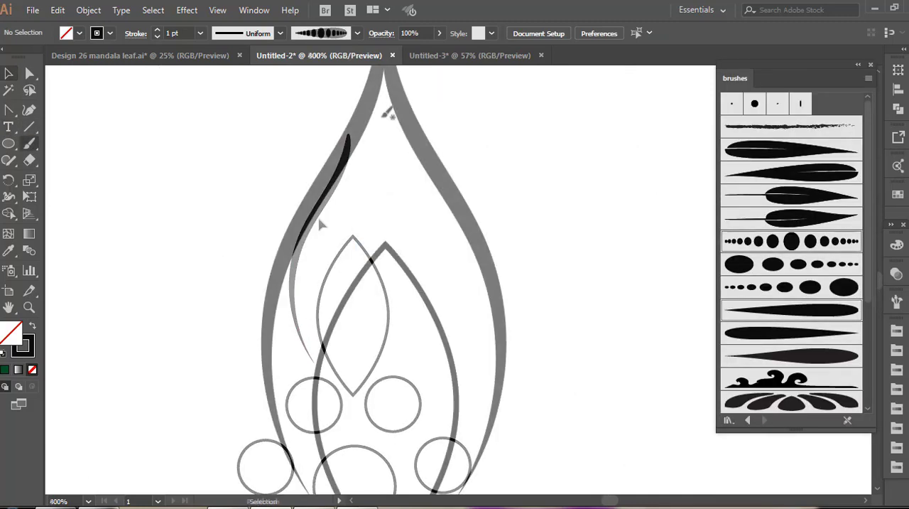
mouse_move(381, 117)
mouse_down()
mouse_move(365, 177)
mouse_move(320, 257)
mouse_move(289, 375)
mouse_up()
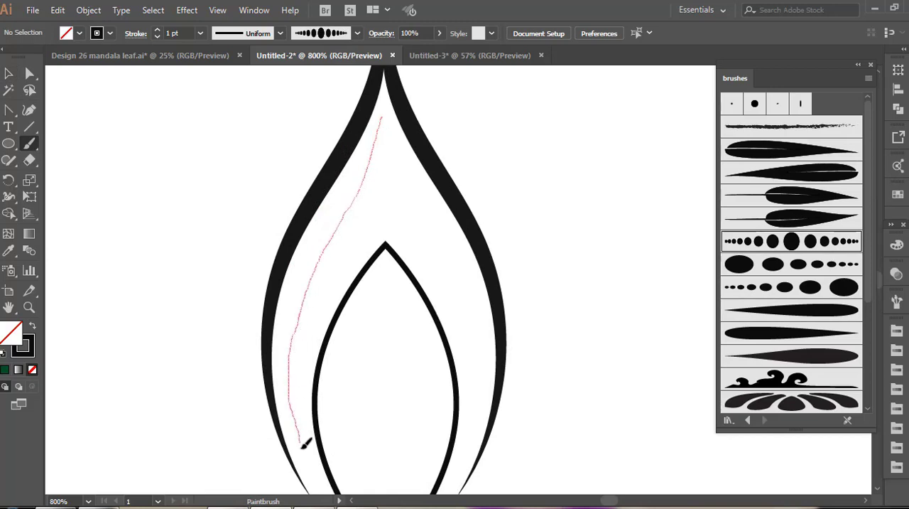
drag(316, 469, 314, 471)
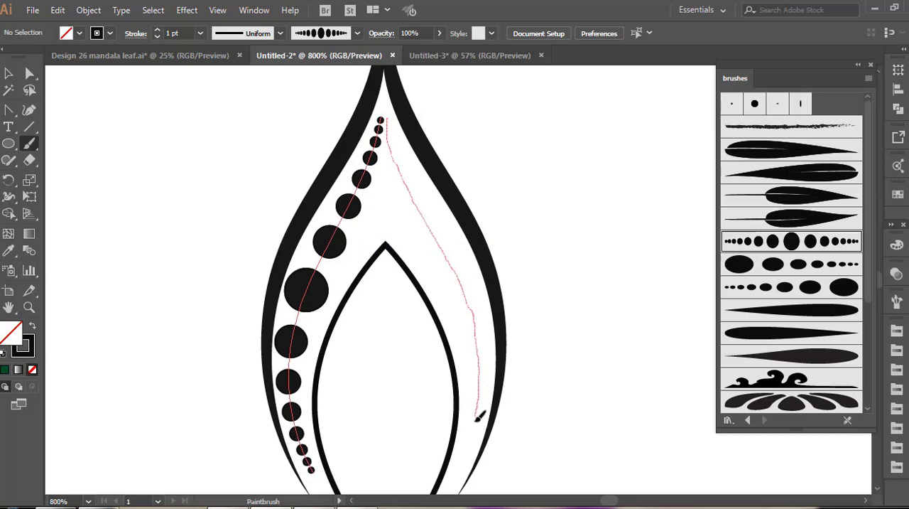
drag(459, 470, 461, 470)
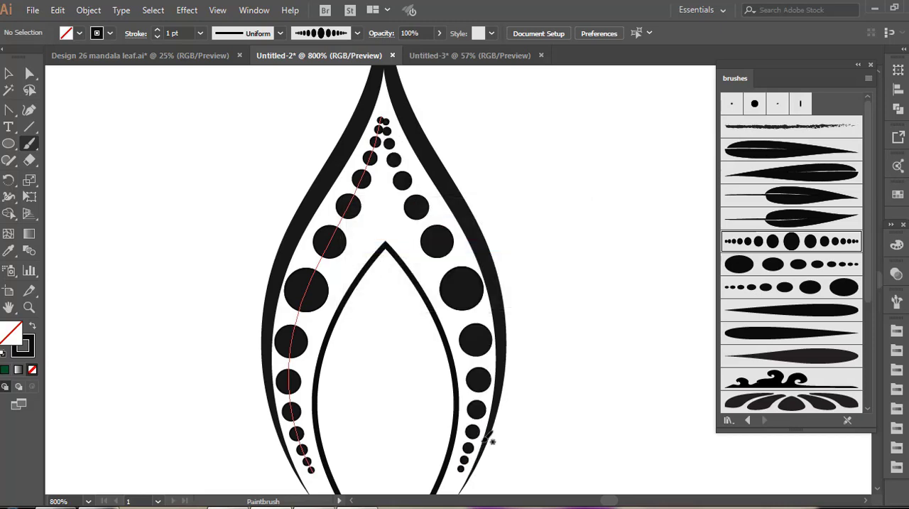
Duplicate the pointed inner petal and scale the copy down so it nests inside the original, meeting its lower tip
scroll(487, 419, down, 3)
key(v)
drag(442, 153, 446, 215)
drag(459, 122, 440, 151)
drag(388, 281, 385, 248)
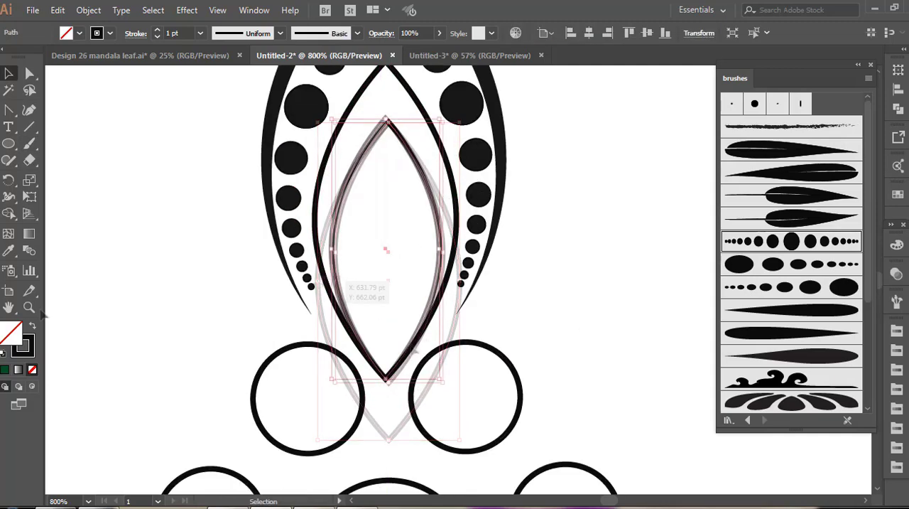
Fill the nested petal copy with the near-black colour 0A0909
double_click(4, 337)
click(297, 333)
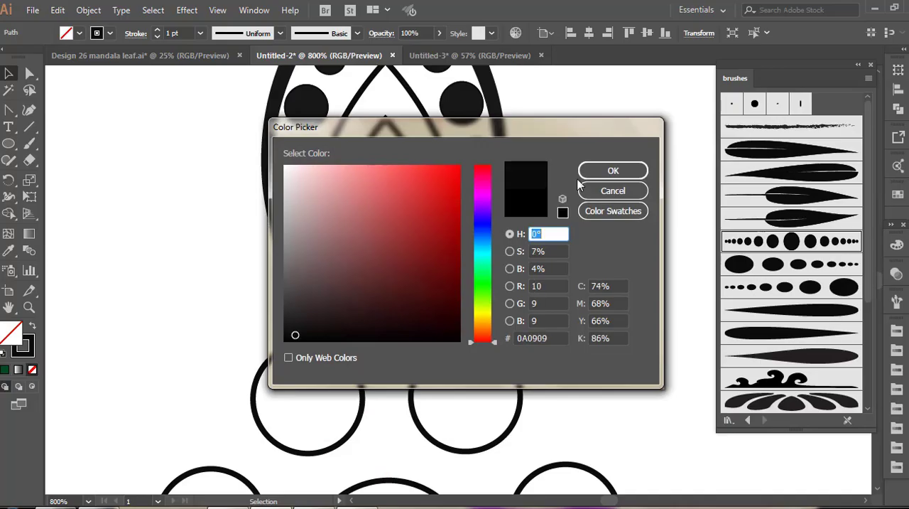
click(608, 174)
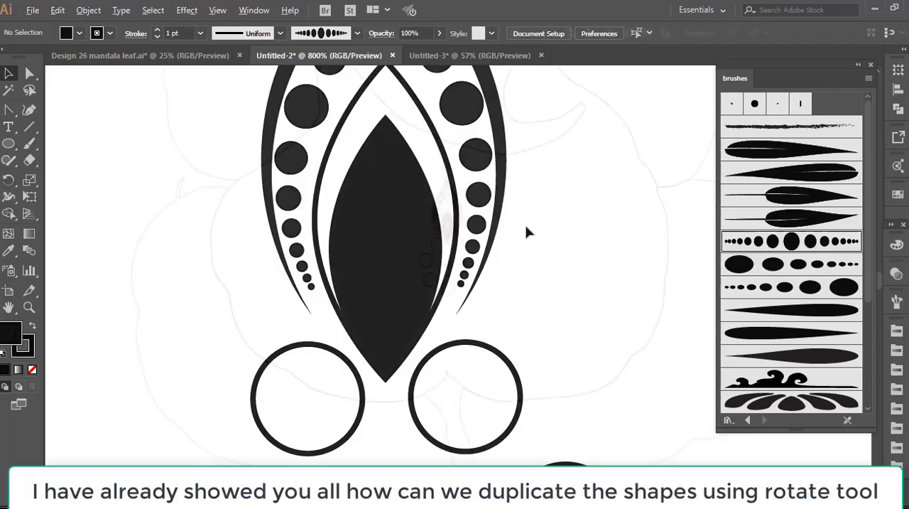
Rotate copies of the decorated petal around the central circle until seven petals form a complete flower
alt+click(447, 264)
click(547, 232)
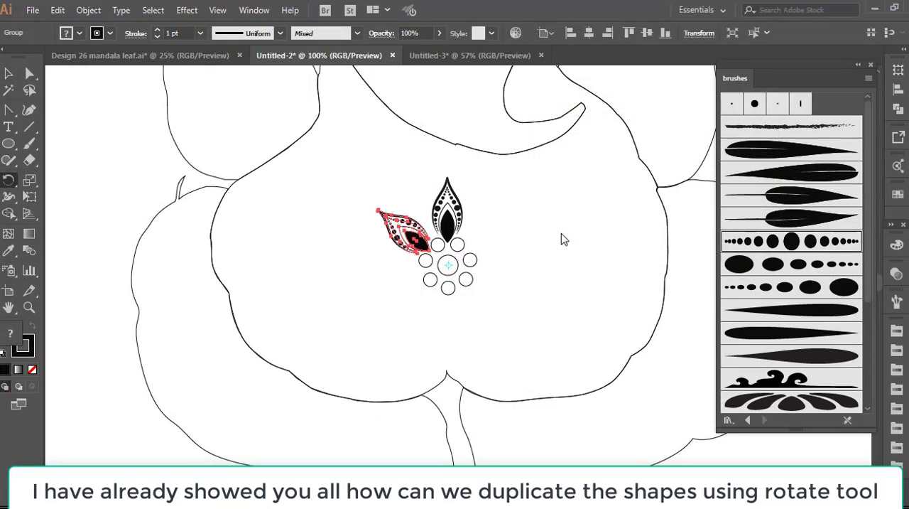
key(ctrl+d)
key(ctrl+d)
key(ctrl+d)
key(ctrl+d)
key(ctrl+d)
key(ctrl+d)
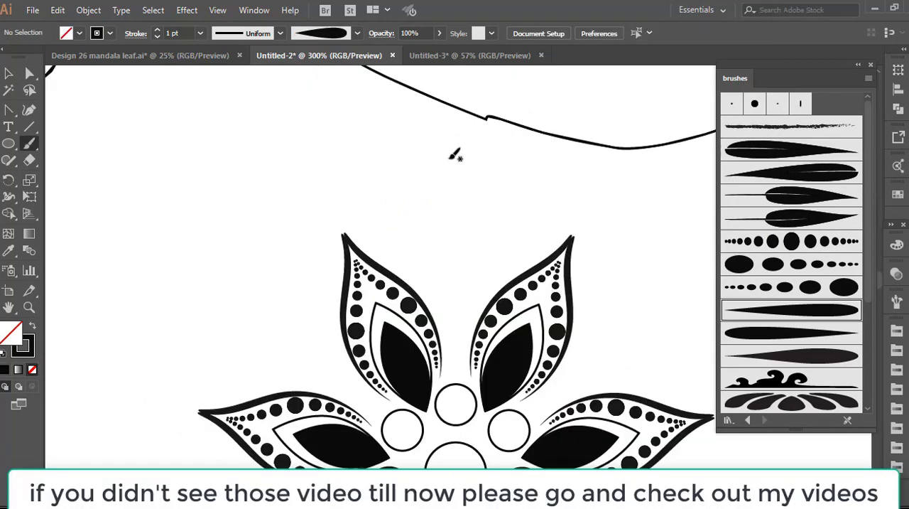
Paint the tapered outline of a pointed petal between two neighbouring petals and add facing spiral curls in its lower part
drag(449, 158, 426, 218)
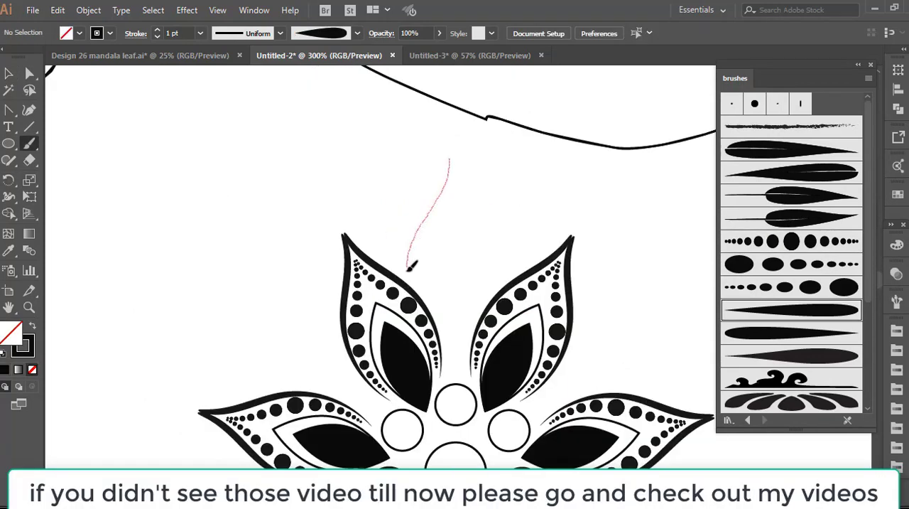
drag(416, 282, 418, 285)
scroll(418, 284, up, 2)
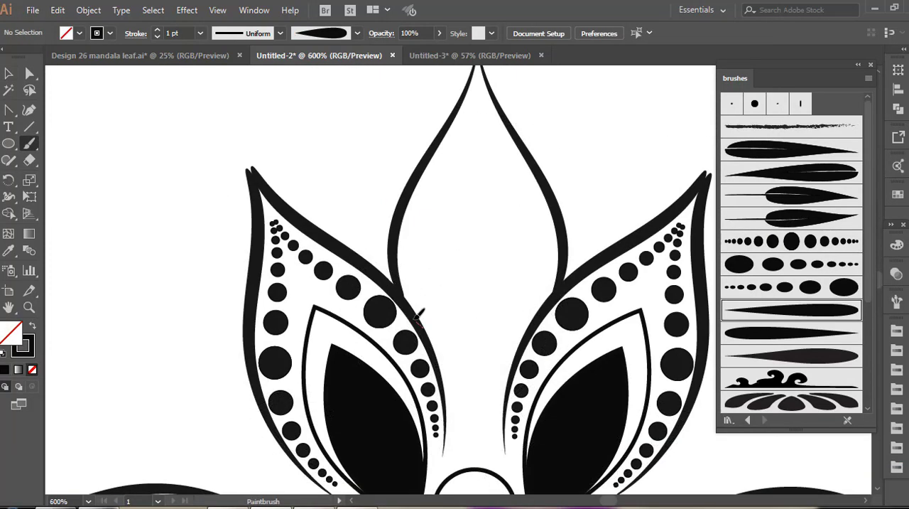
mouse_move(454, 248)
mouse_down()
mouse_move(472, 268)
mouse_move(473, 289)
mouse_move(456, 303)
mouse_move(429, 290)
mouse_up()
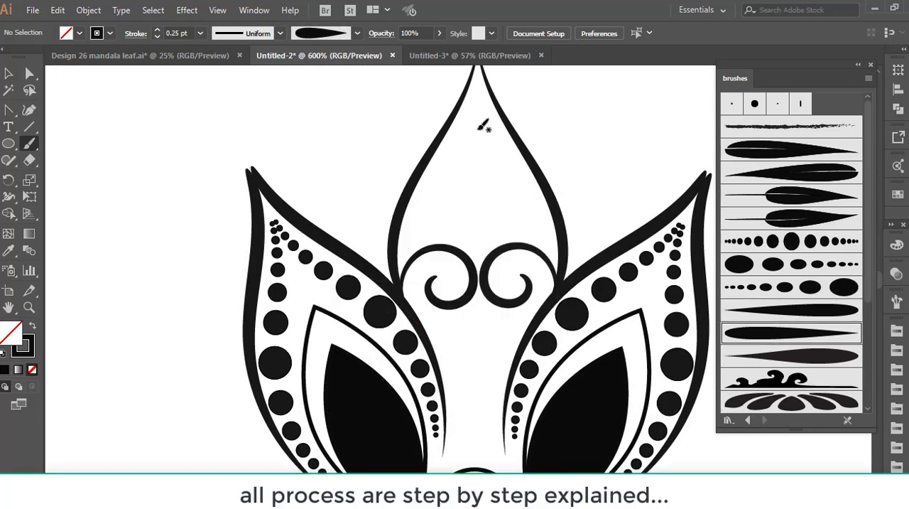
Paint a fan of 0.25 pt teardrop strokes above the curls and a vertical line of graduated dots below them
drag(477, 128, 484, 221)
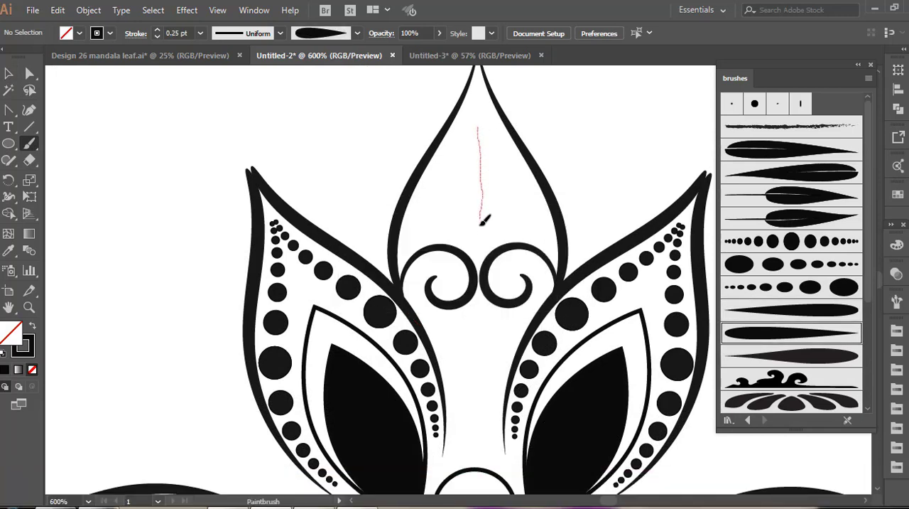
drag(482, 254, 482, 253)
drag(505, 149, 492, 245)
drag(532, 176, 509, 227)
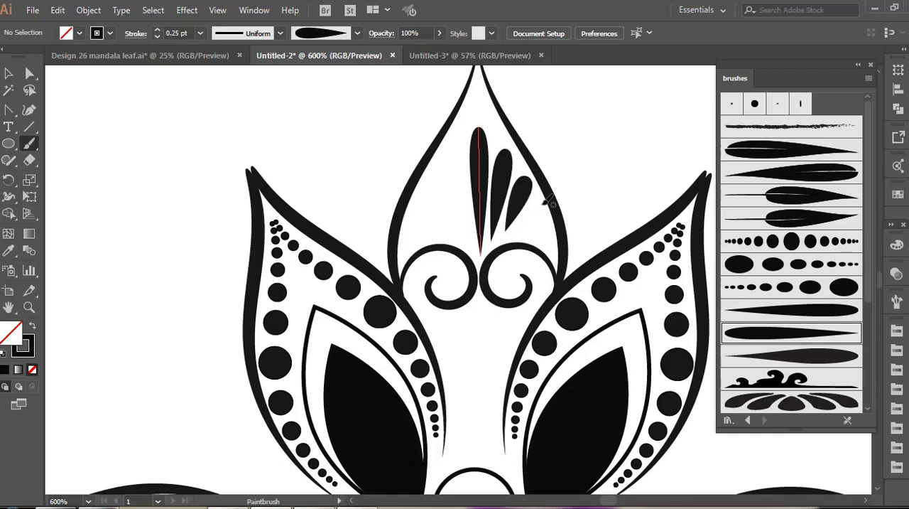
drag(547, 202, 524, 229)
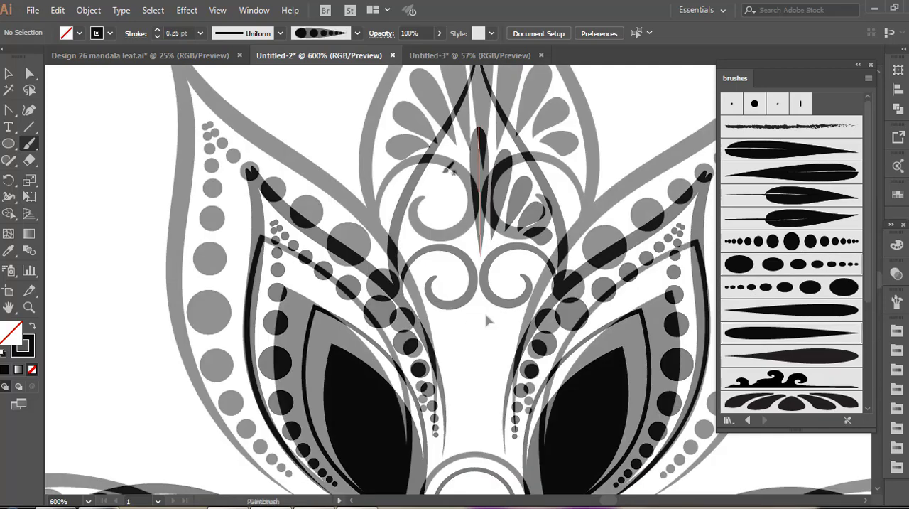
drag(490, 427, 485, 260)
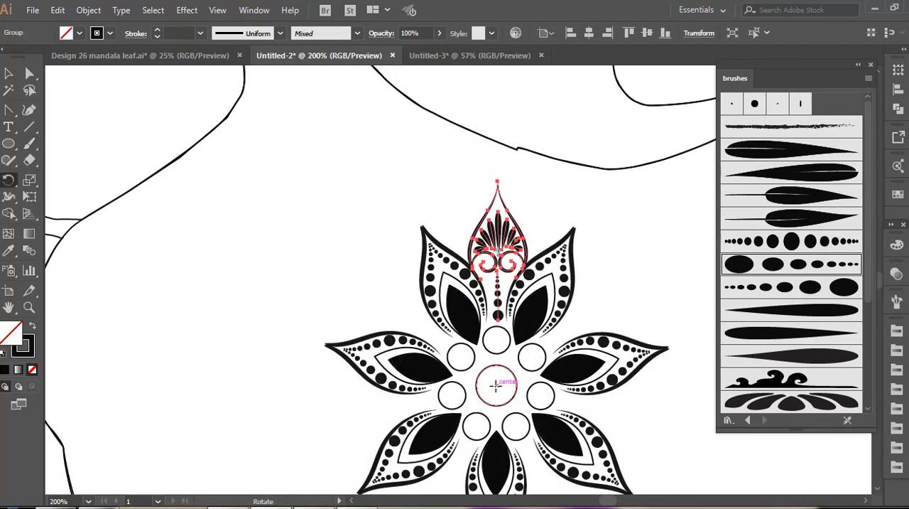
Rotate a copy of the curled petal by 360/7 degrees about the flower's centre and repeat it to complete the ring
alt+click(495, 384)
text(360/7)
click(570, 231)
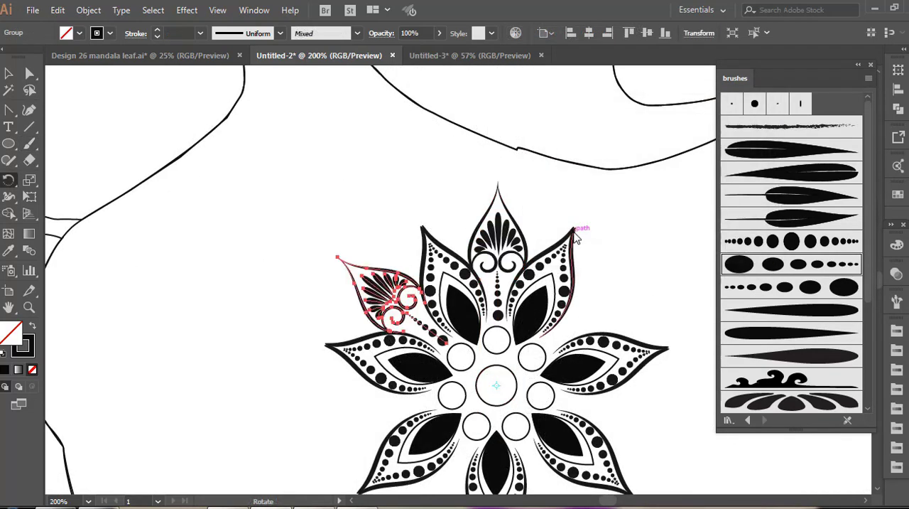
key(ctrl+d)
key(ctrl+d)
key(ctrl+d)
key(ctrl+d)
key(ctrl+d)
key(v)
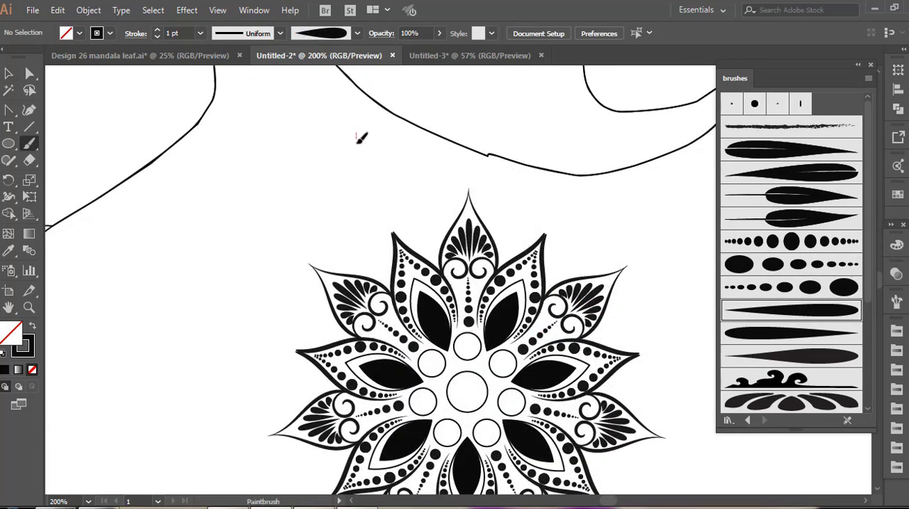
Paint the 1 pt tapered outline of a larger outer petal and draw a straight guide line along its centre
drag(356, 133, 340, 211)
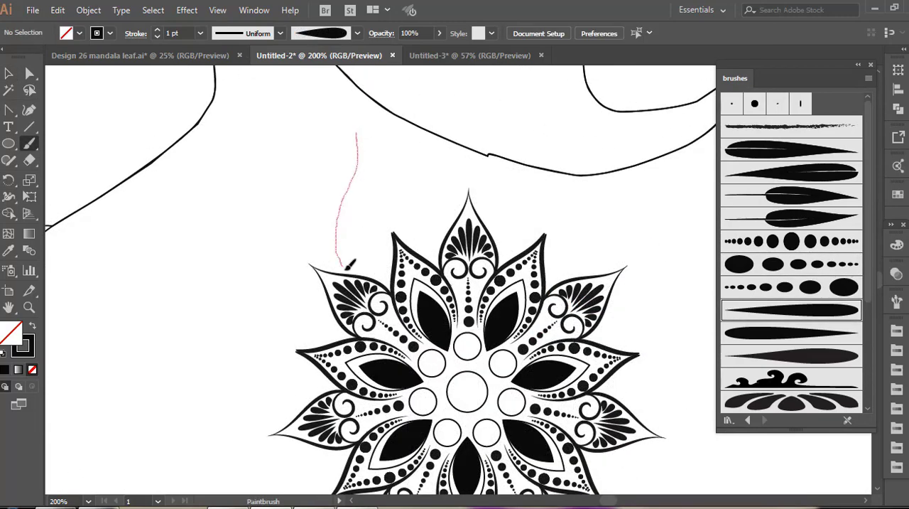
drag(346, 267, 346, 268)
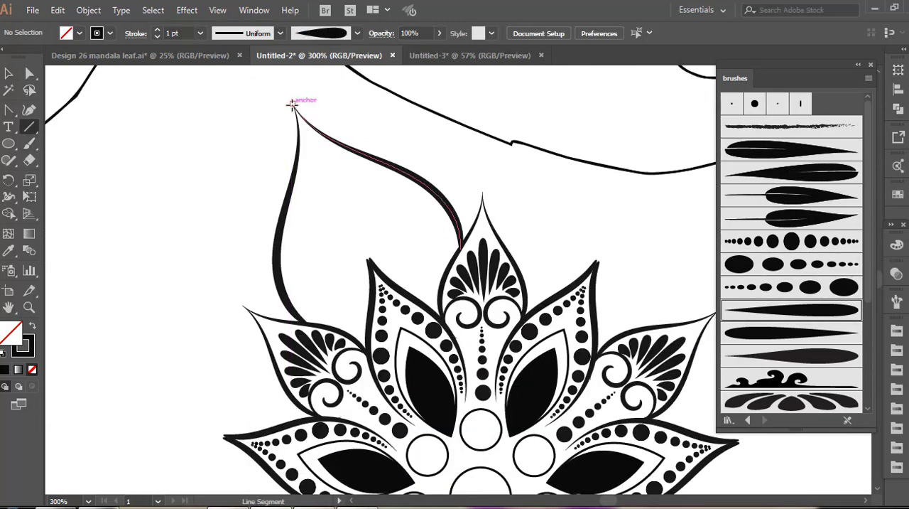
drag(293, 105, 368, 260)
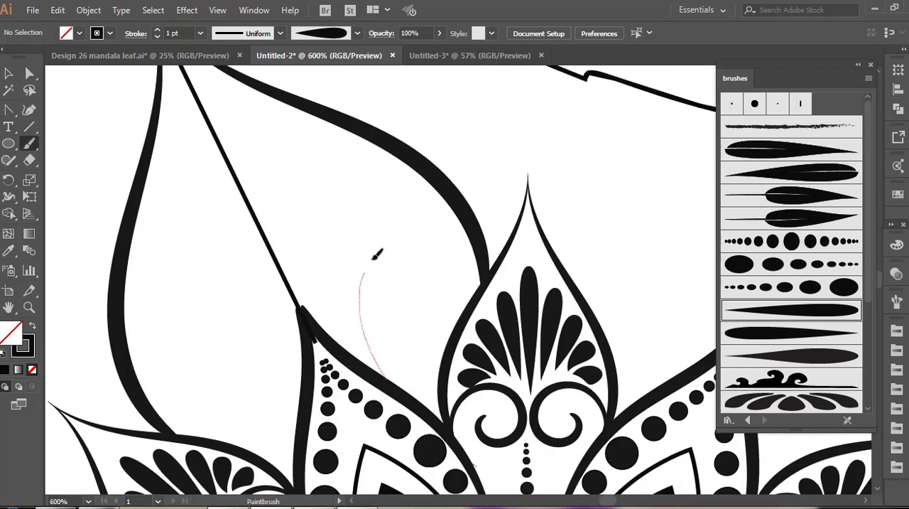
Paint a tapered spiral curl inside the outer petal's right half and join its inner end to the base with a second curve
mouse_move(372, 258)
mouse_down()
mouse_move(417, 235)
mouse_move(453, 256)
mouse_up()
drag(406, 289, 406, 288)
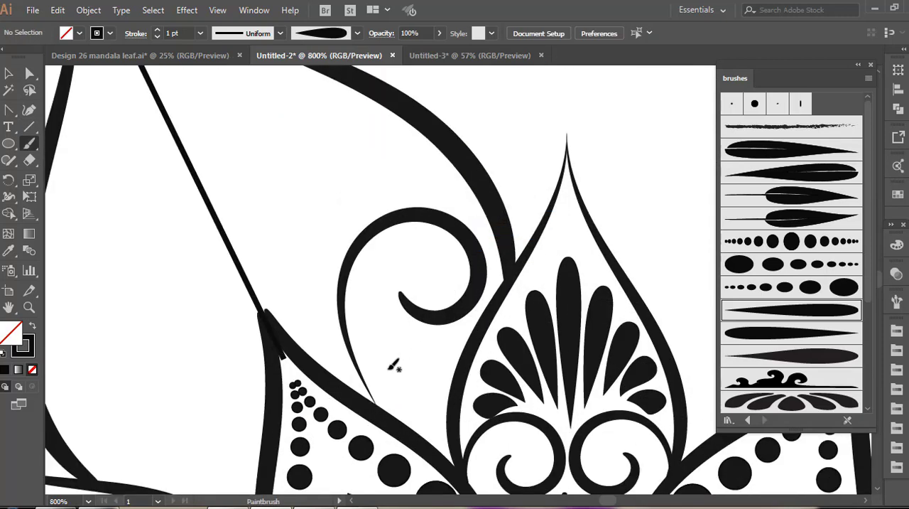
mouse_move(366, 453)
mouse_down()
mouse_move(352, 321)
mouse_move(370, 263)
mouse_up()
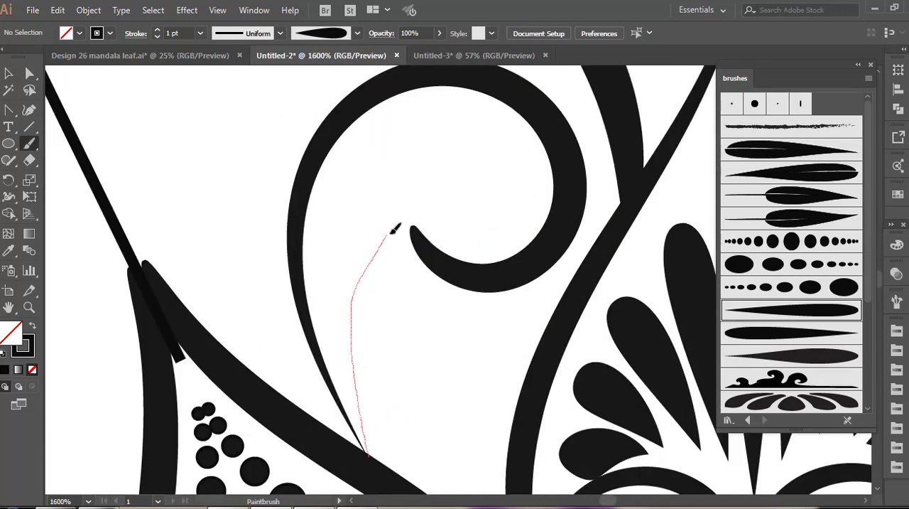
drag(440, 253, 440, 253)
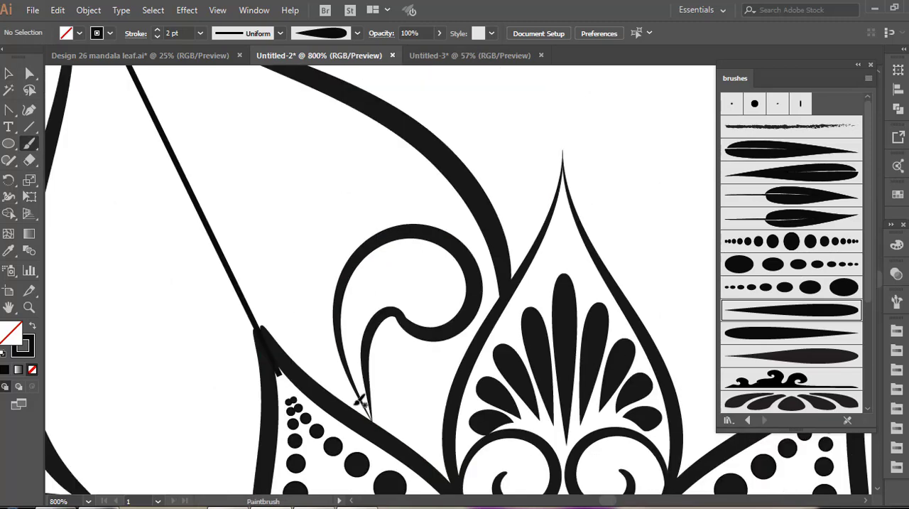
Paint a 2 pt flowing tapered stroke beside the curl and add a similar curl motif closer to the petal's tip
drag(361, 400, 331, 356)
drag(320, 295, 336, 233)
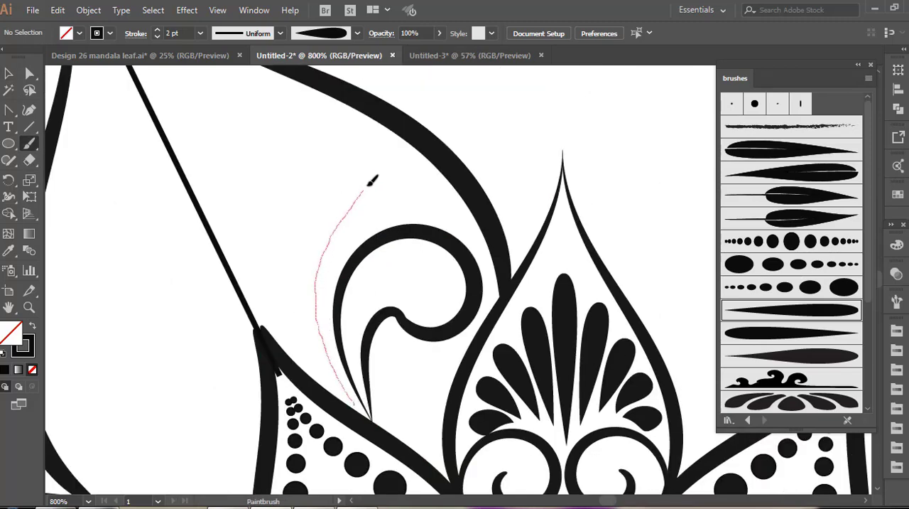
drag(382, 127, 383, 126)
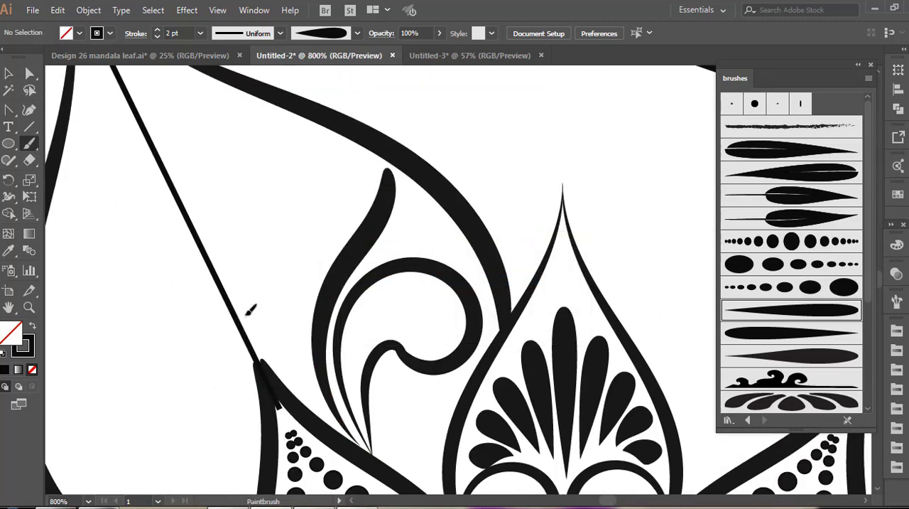
mouse_move(245, 316)
mouse_down()
mouse_move(233, 211)
mouse_move(259, 175)
mouse_move(296, 167)
mouse_move(323, 179)
mouse_move(333, 214)
mouse_move(321, 239)
mouse_move(278, 236)
mouse_up()
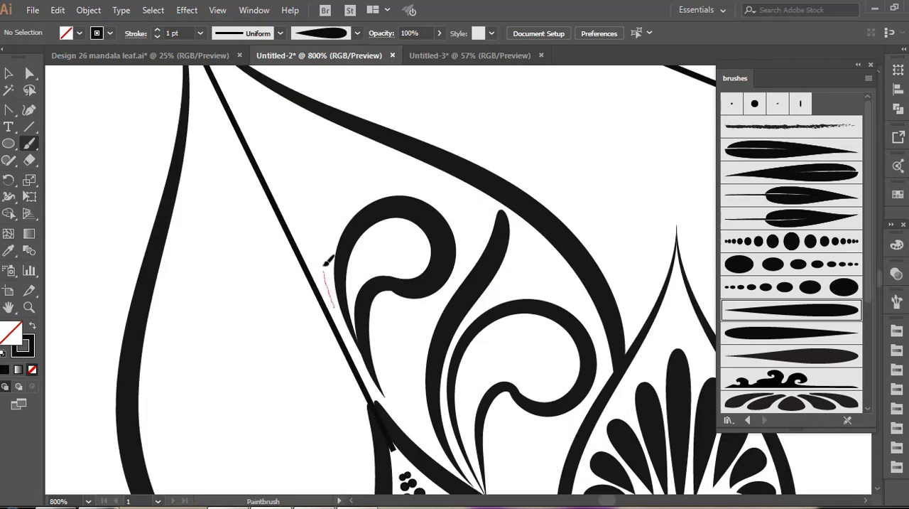
drag(357, 186, 367, 150)
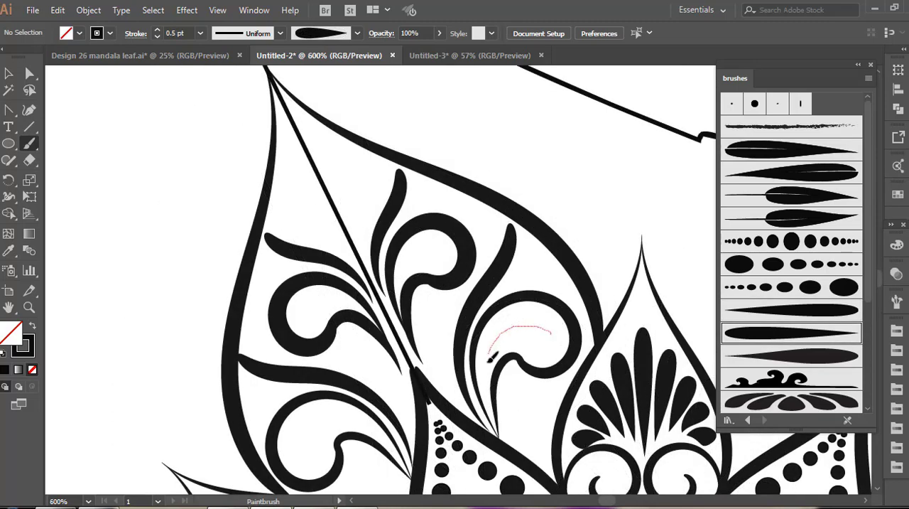
Paint curved 0.5 pt teardrop strokes inside the curls on both sides of the outer petal
drag(489, 360, 492, 369)
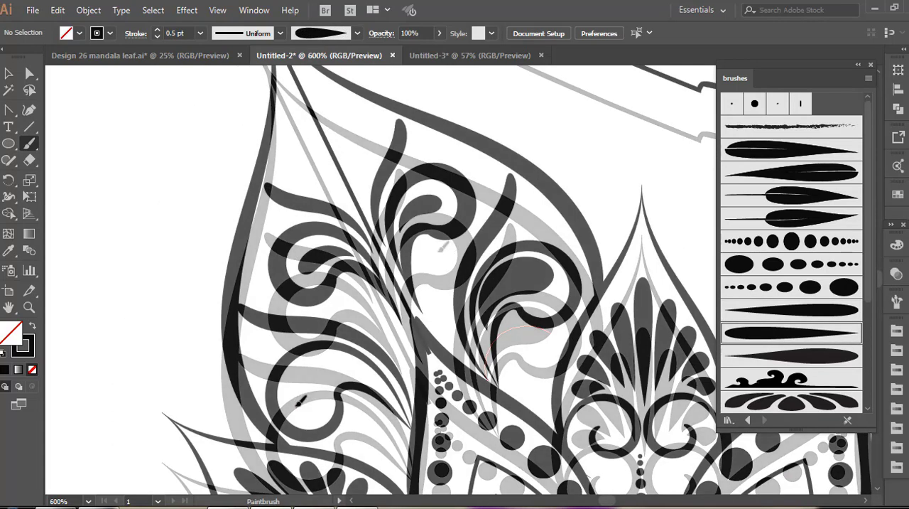
mouse_move(300, 402)
mouse_down()
mouse_move(310, 369)
mouse_move(329, 362)
mouse_move(377, 377)
mouse_up()
Paint a large central teardrop at the outer petal's tip with a smaller 0.25 pt teardrop on each side of it
drag(292, 156, 310, 171)
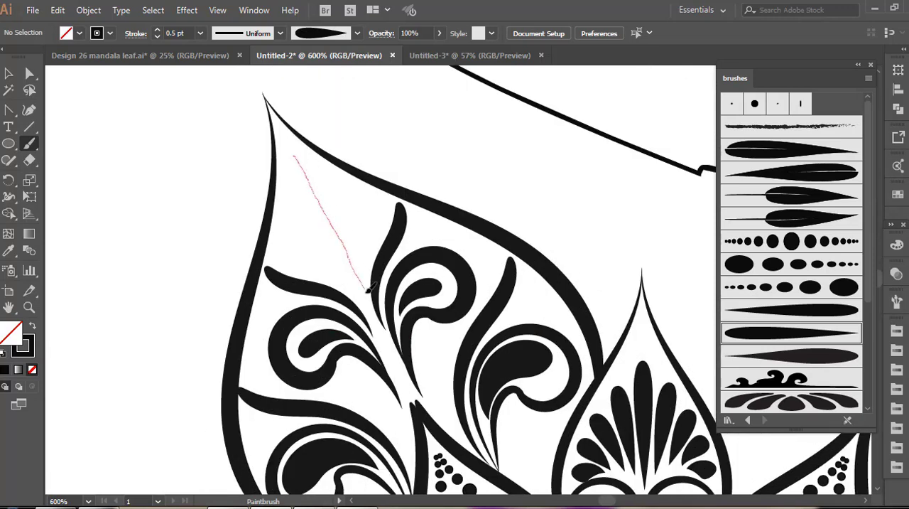
drag(370, 287, 369, 287)
click(793, 327)
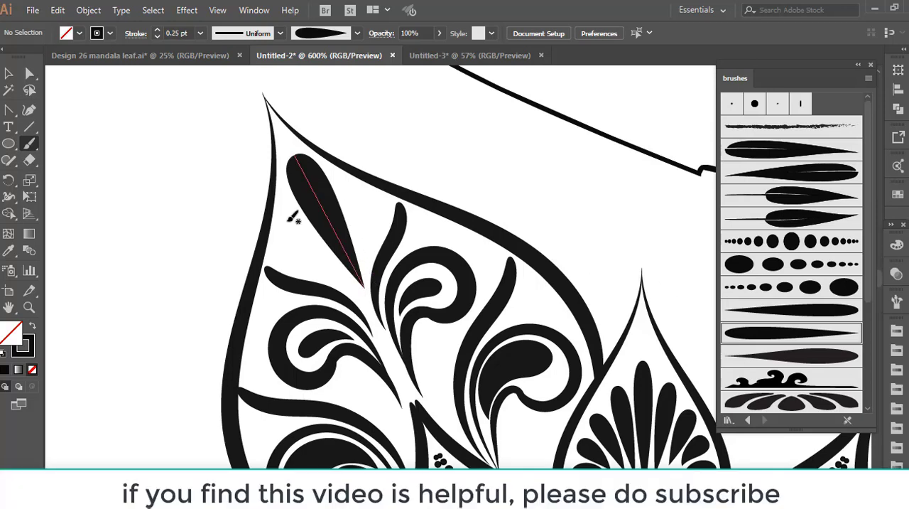
drag(333, 265, 343, 273)
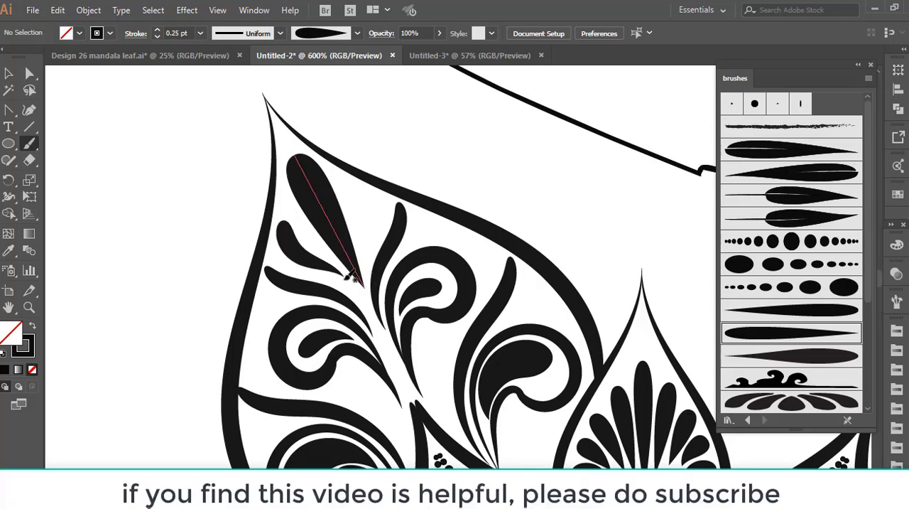
mouse_move(352, 186)
mouse_down()
mouse_move(365, 201)
mouse_move(371, 260)
mouse_up()
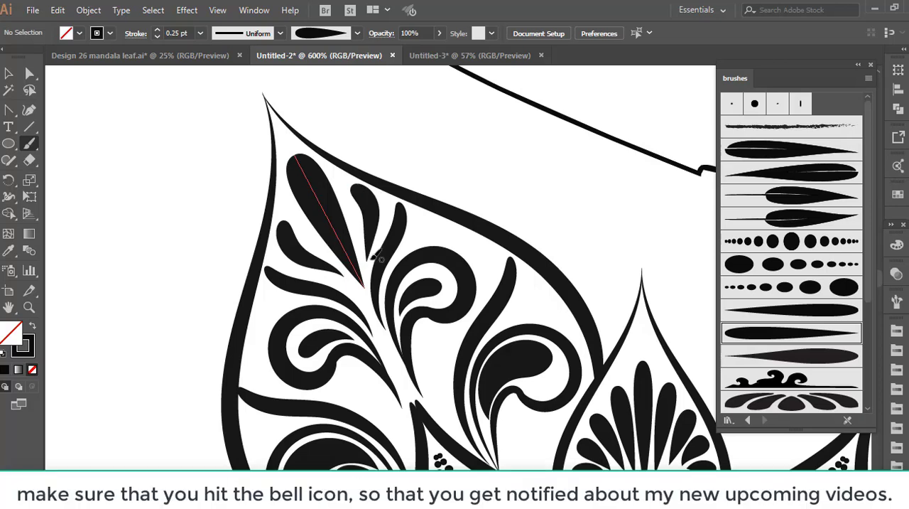
Paint a 0.25 pt teardrop stroke in the gap below the upper curl on the outer petal's right half
scroll(381, 260, down, 2)
drag(434, 287, 436, 299)
drag(458, 363, 457, 364)
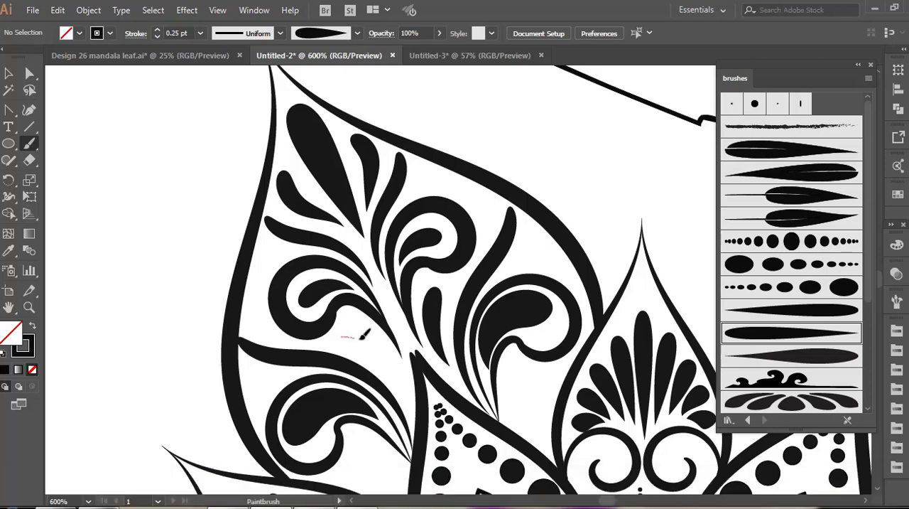
Paint a 0.25 pt teardrop below the upper curl on the outer petal's left half and a row of 0.15 pt teardrops below the lower right curl
drag(391, 353, 406, 383)
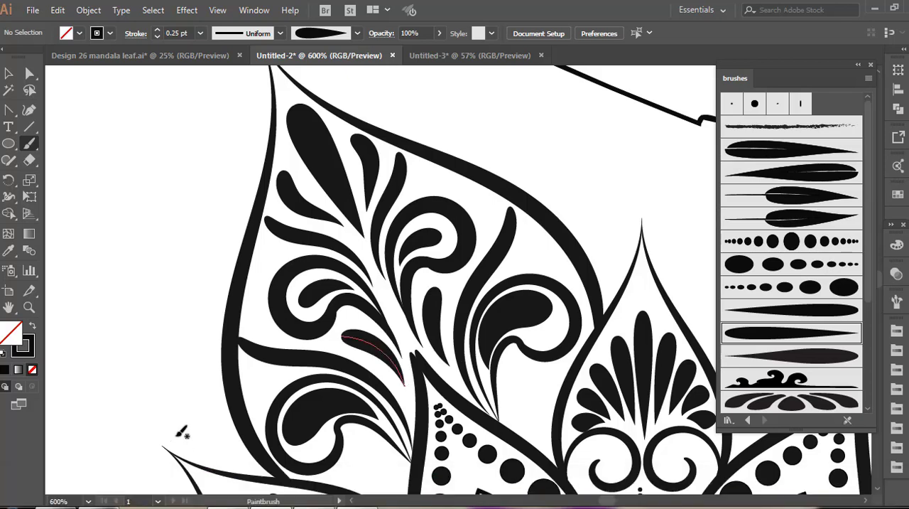
scroll(525, 299, down, 2)
drag(525, 300, 528, 339)
drag(556, 379, 557, 380)
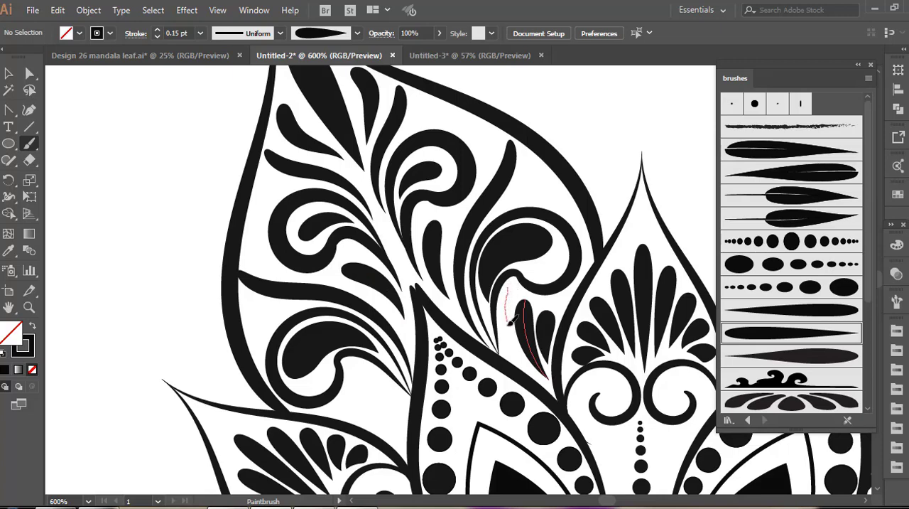
drag(513, 344, 515, 352)
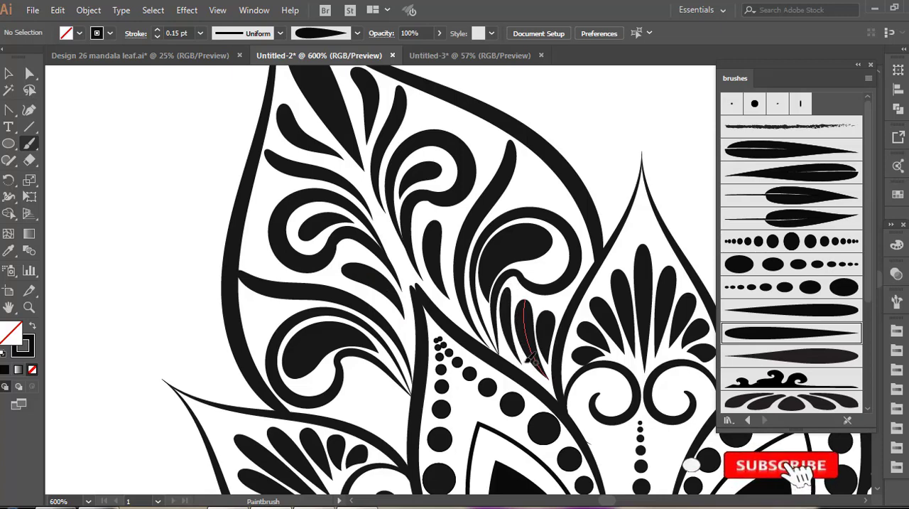
Paint small 0.25 pt teardrops above the lower curls on both halves of the outer petal
mouse_move(539, 178)
mouse_down()
mouse_move(529, 211)
mouse_move(505, 230)
mouse_up()
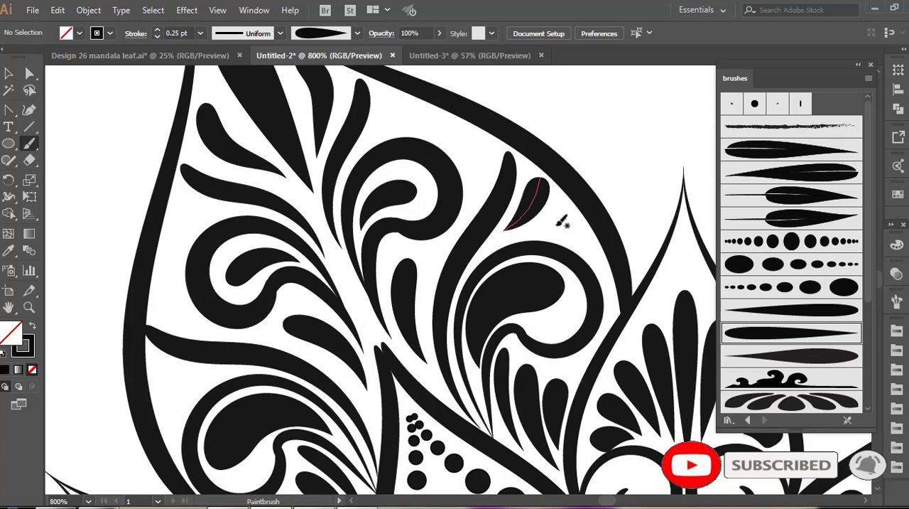
drag(574, 205, 526, 233)
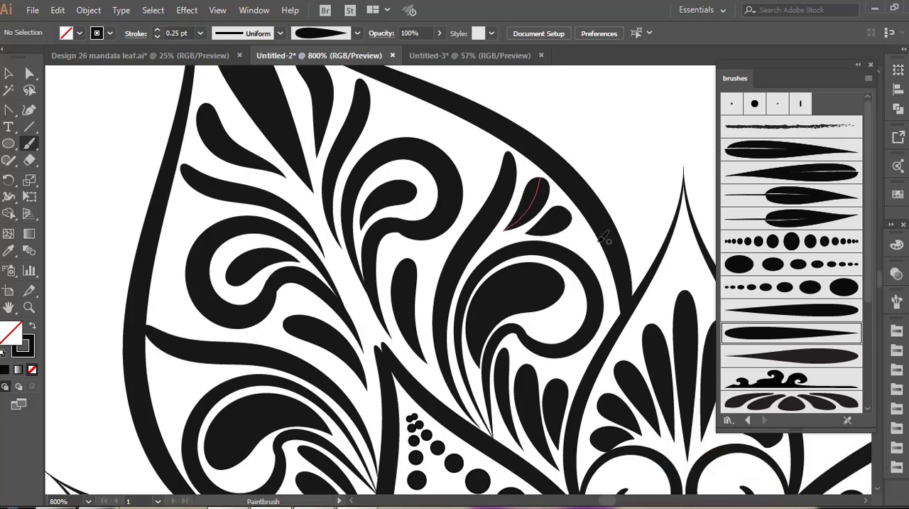
scroll(299, 313, down, 1)
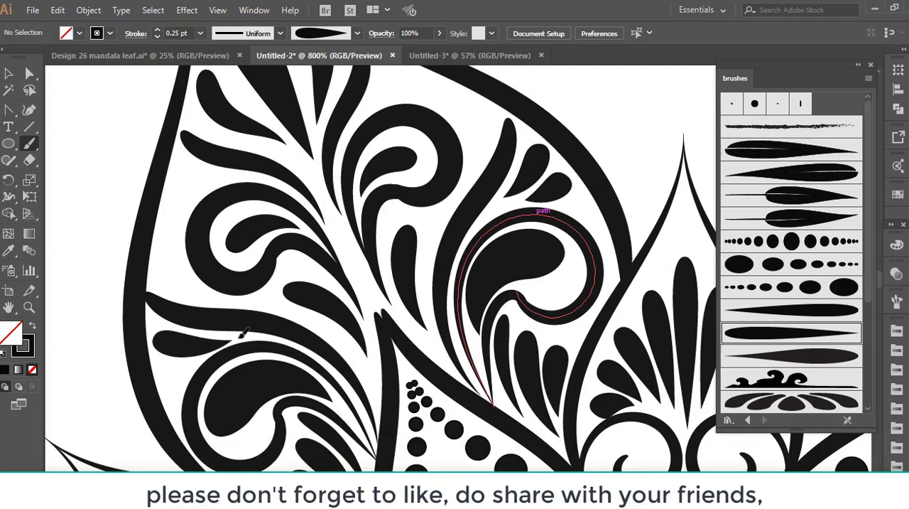
scroll(469, 231, up, 4)
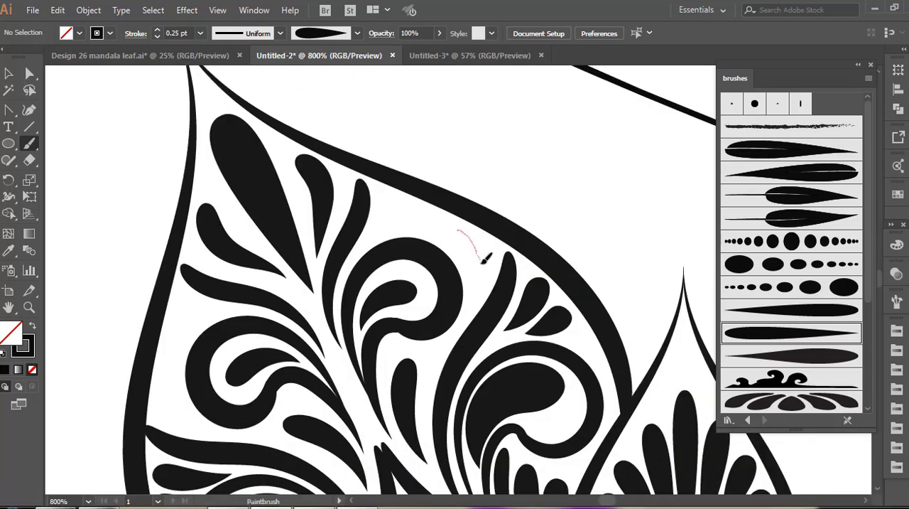
Fill the gaps between the two upper curls and the outer petal's outline with curved 0.25 pt teardrop strokes
drag(483, 282, 469, 307)
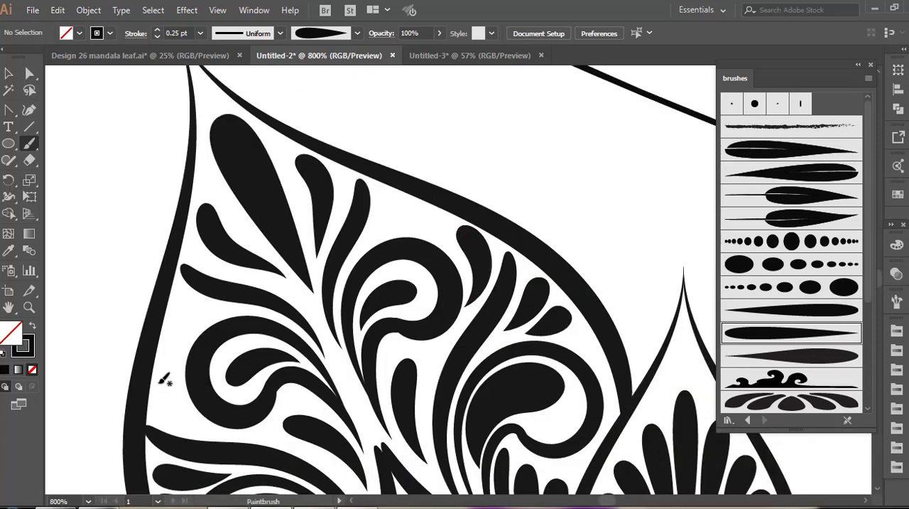
drag(208, 425, 215, 429)
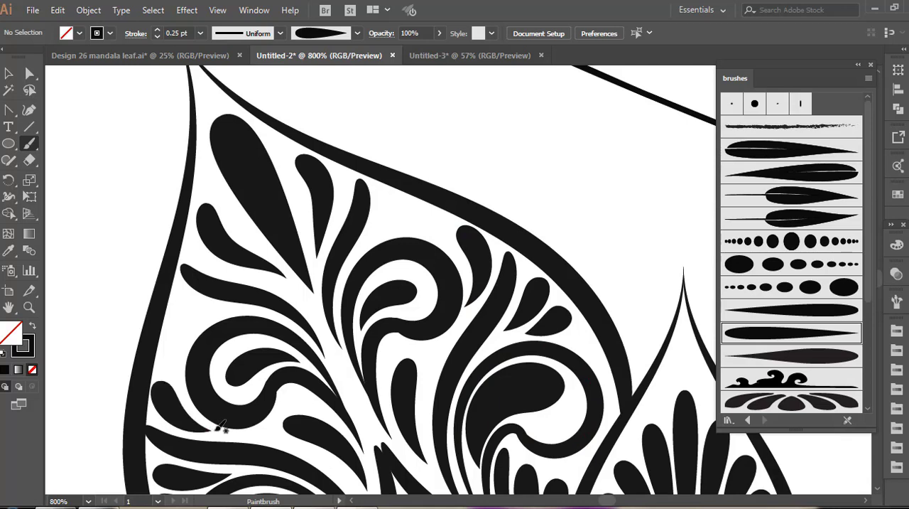
scroll(437, 202, down, 1)
drag(365, 223, 363, 223)
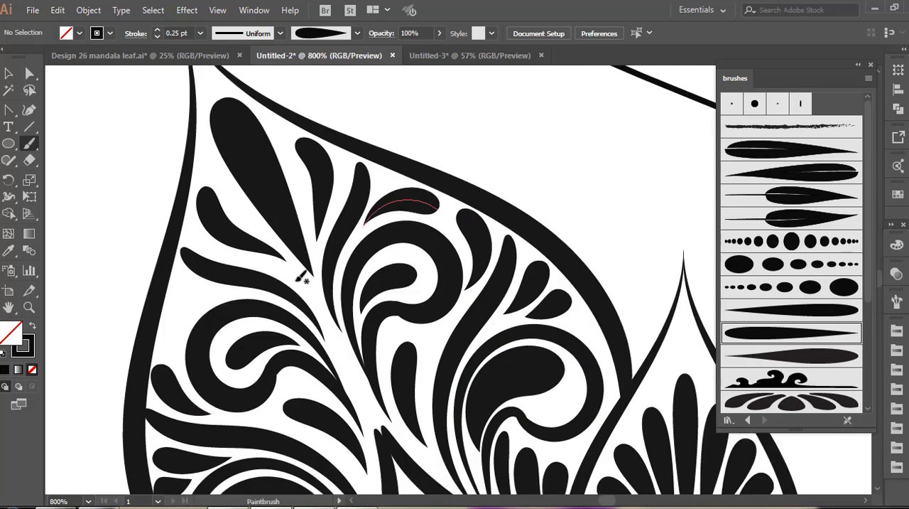
drag(167, 332, 174, 321)
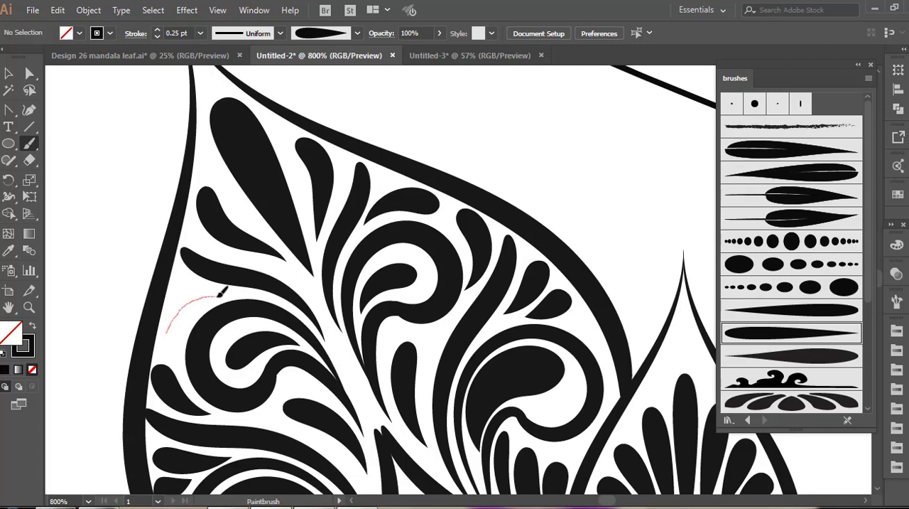
drag(220, 291, 229, 290)
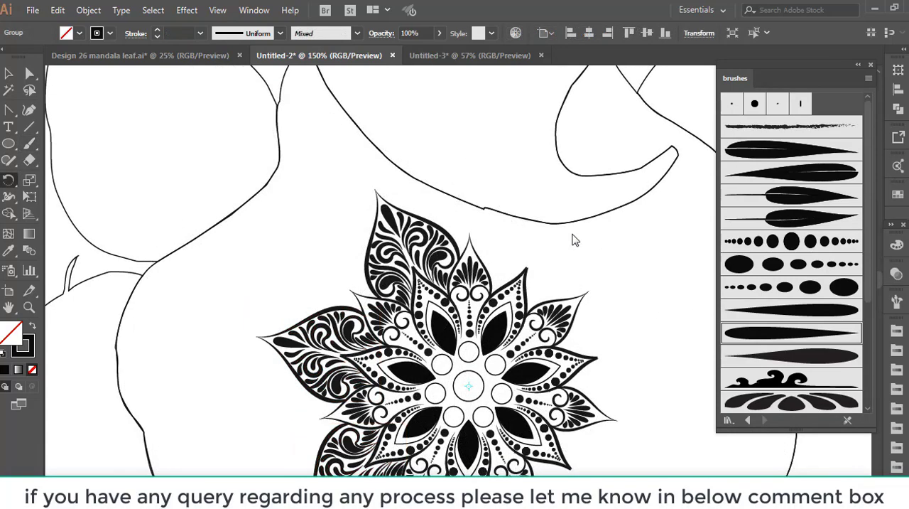
Repeat the rotated copy of the decorated outer petal until the ring around the mandala's centre is complete
key(ctrl+d)
key(ctrl+d)
key(ctrl+d)
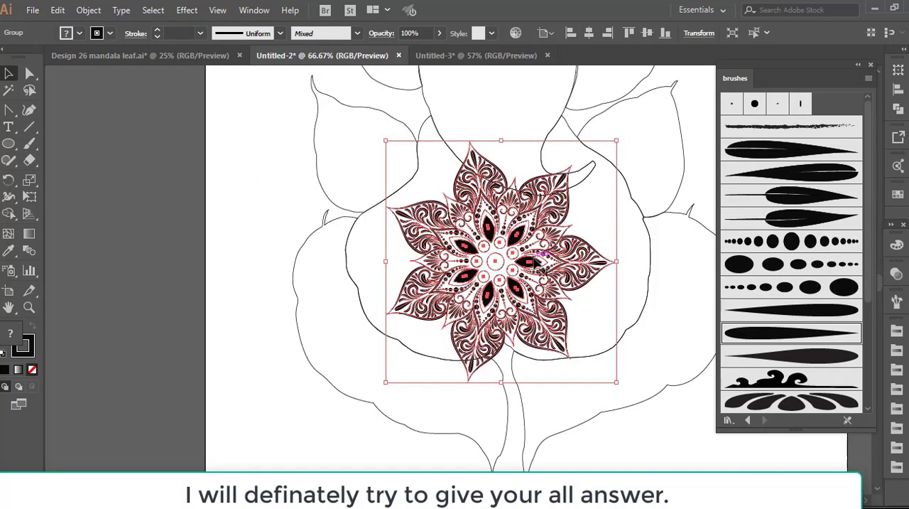
Move the finished mandala off the belly, then place it around the reduced Ganesha figure in the middle of the artboard
drag(533, 260, 133, 274)
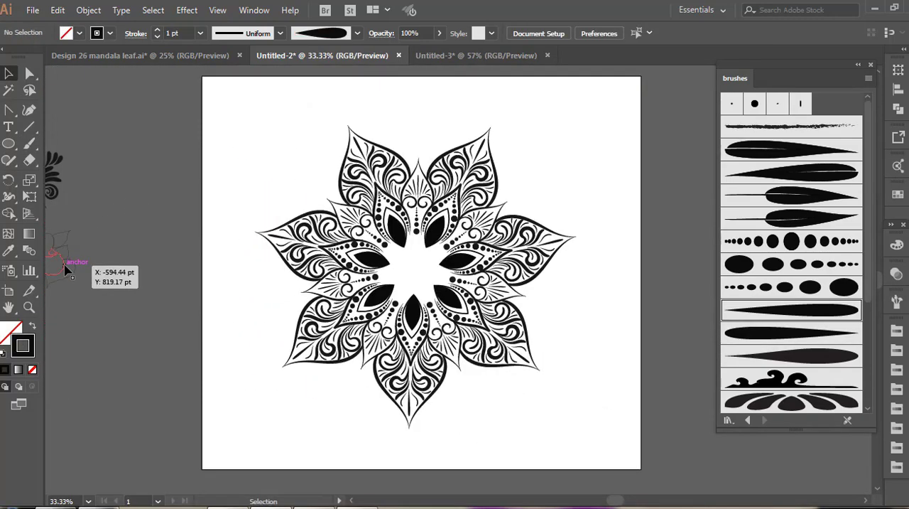
drag(64, 268, 411, 274)
click(572, 346)
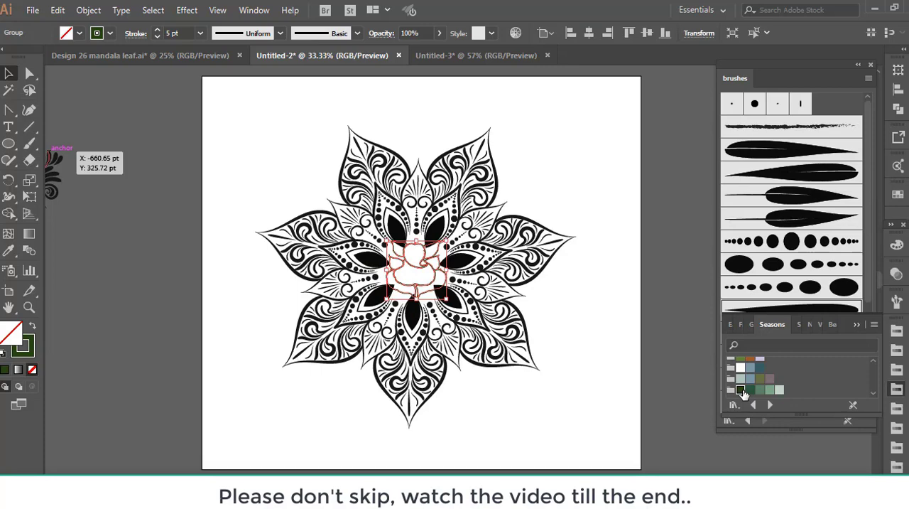
Colour the fill and outline of the central Ganesha figure dark green #24420E
click(740, 390)
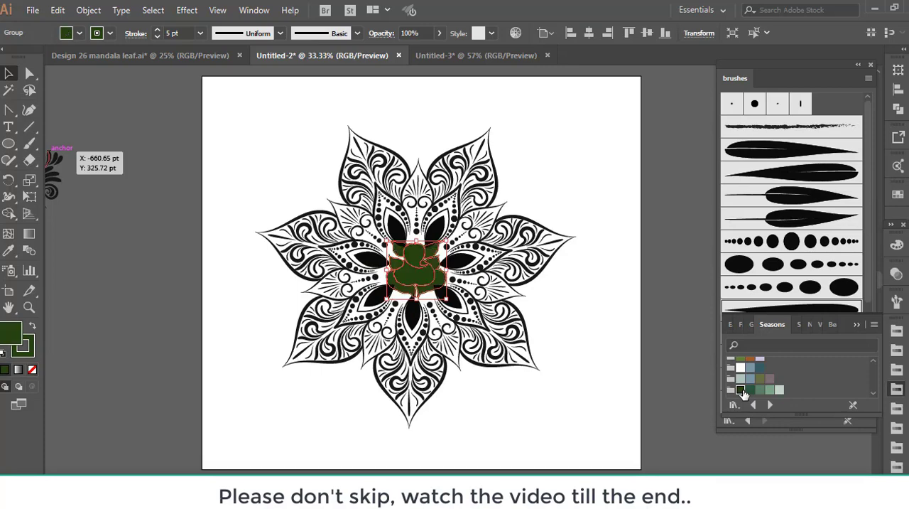
click(609, 378)
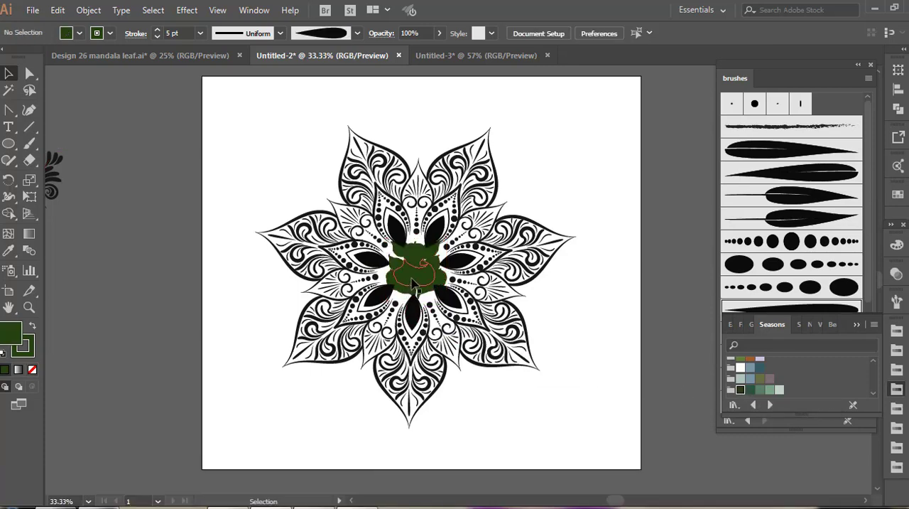
Try an off-white #FEFFFD outline on the green Ganesha figure
click(416, 284)
double_click(21, 353)
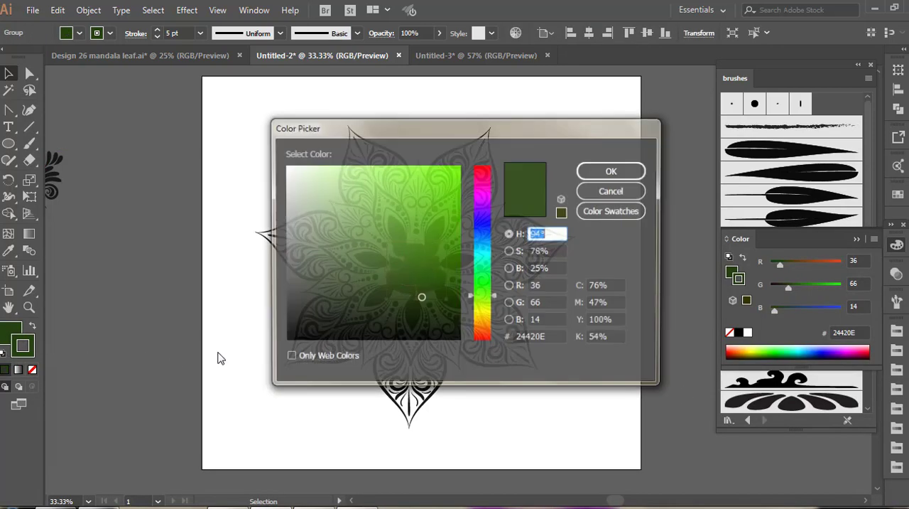
click(285, 165)
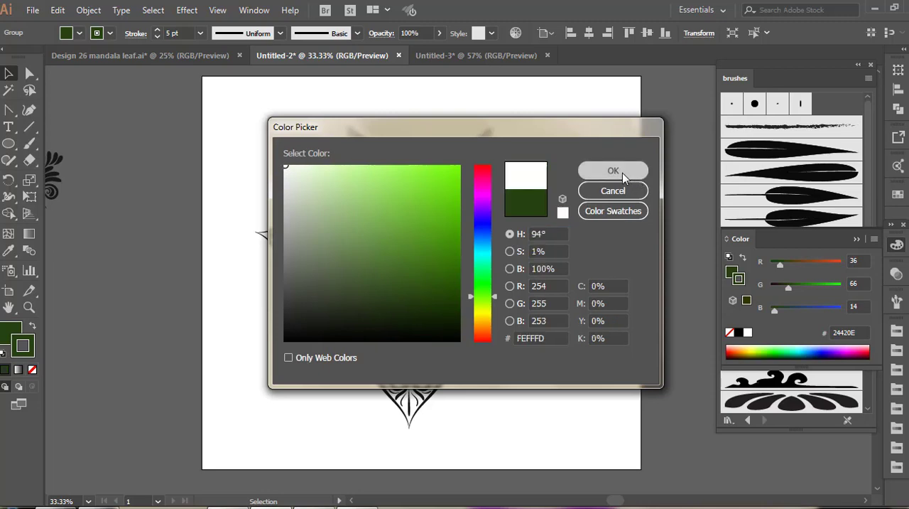
click(613, 170)
click(568, 405)
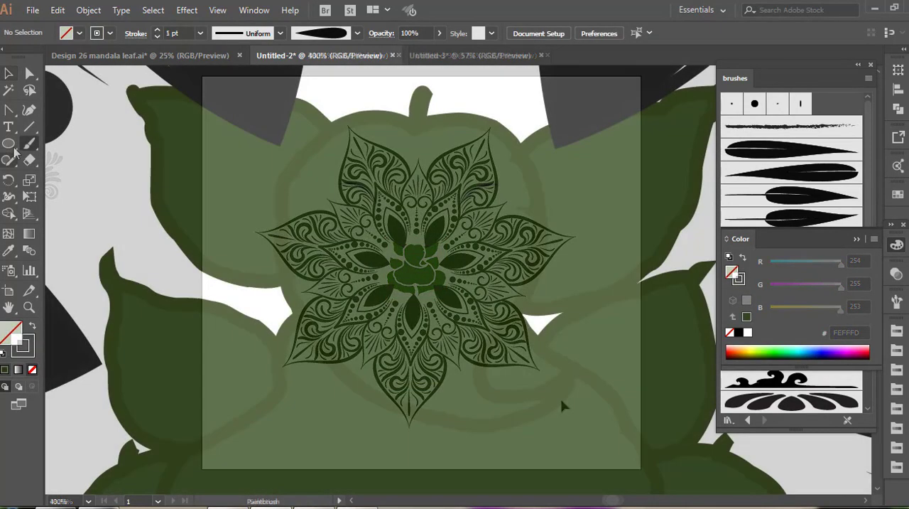
Draw two small circular eyes under the eyebrows of Ganesha's face, filled off-white #F3F7F0 with a 1 pt black outline
click(10, 144)
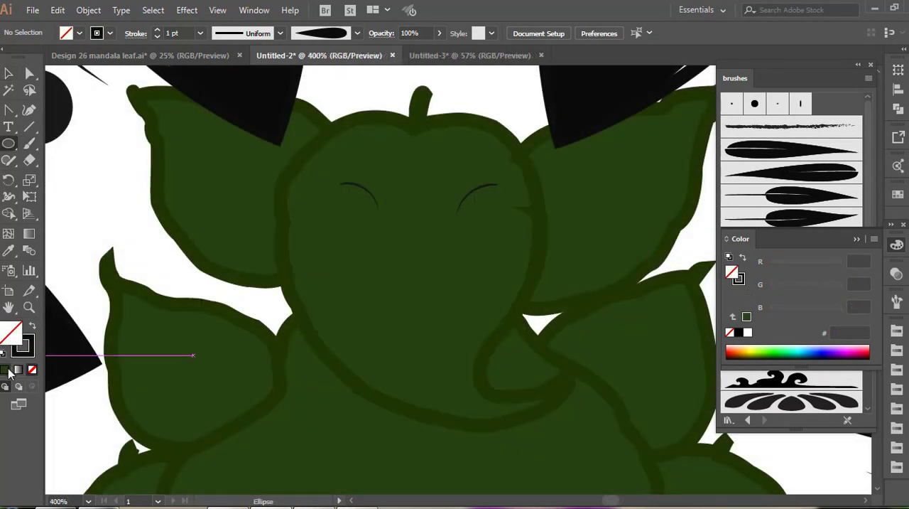
click(5, 370)
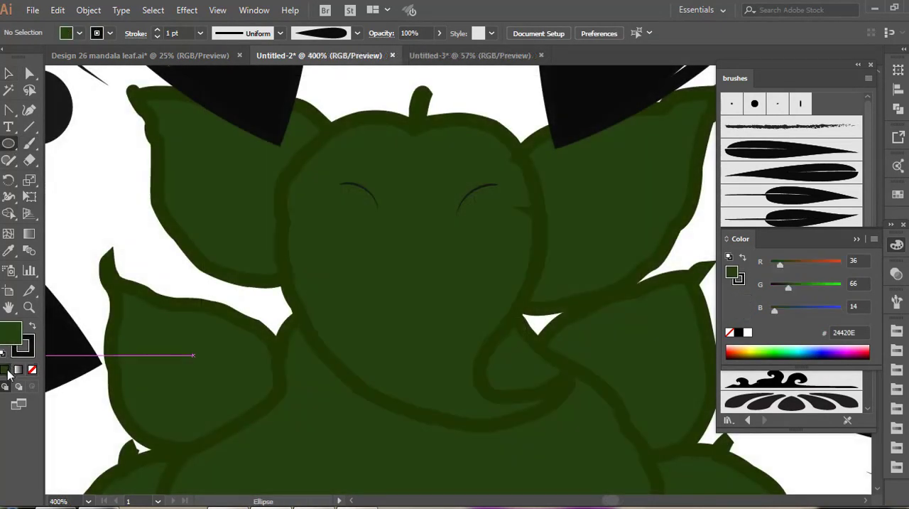
double_click(8, 337)
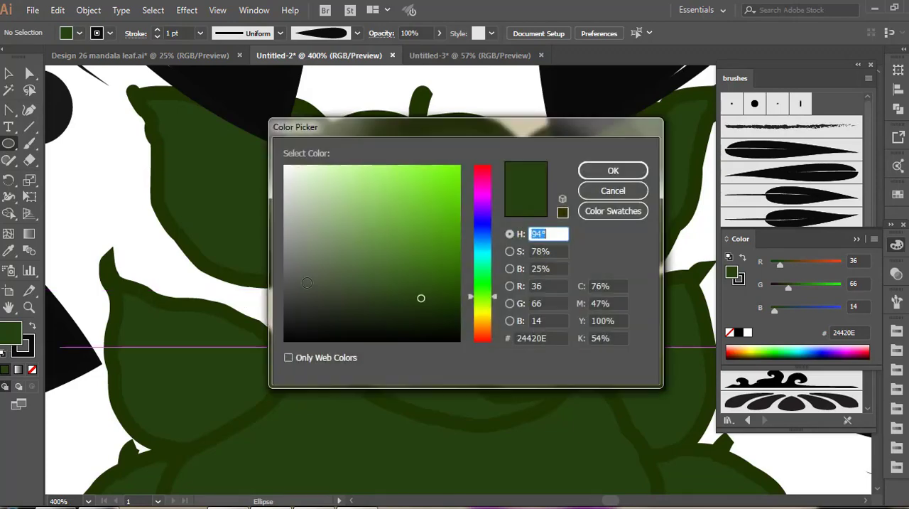
click(286, 173)
click(611, 170)
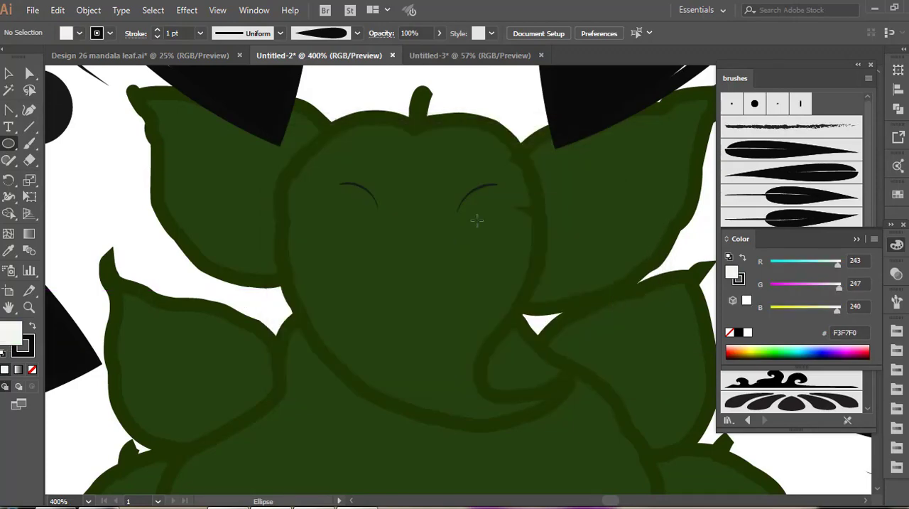
drag(472, 201, 487, 214)
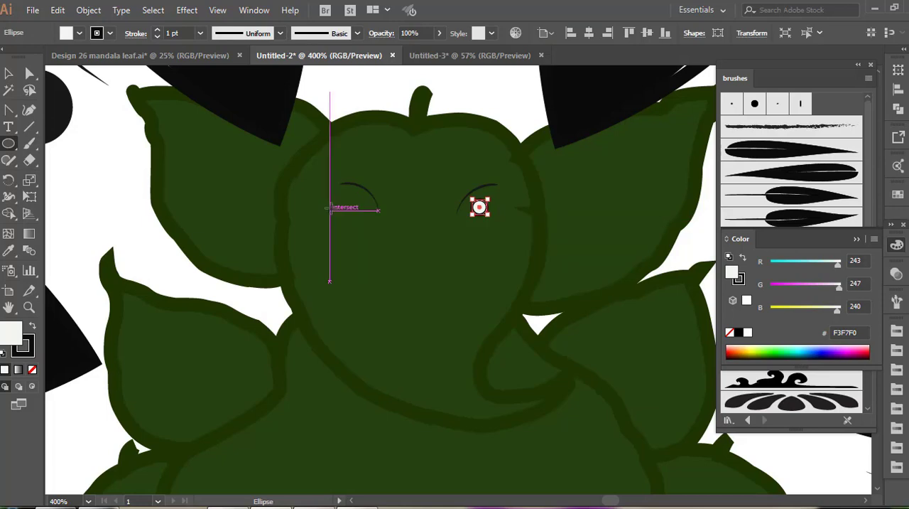
drag(350, 199, 366, 215)
key(v)
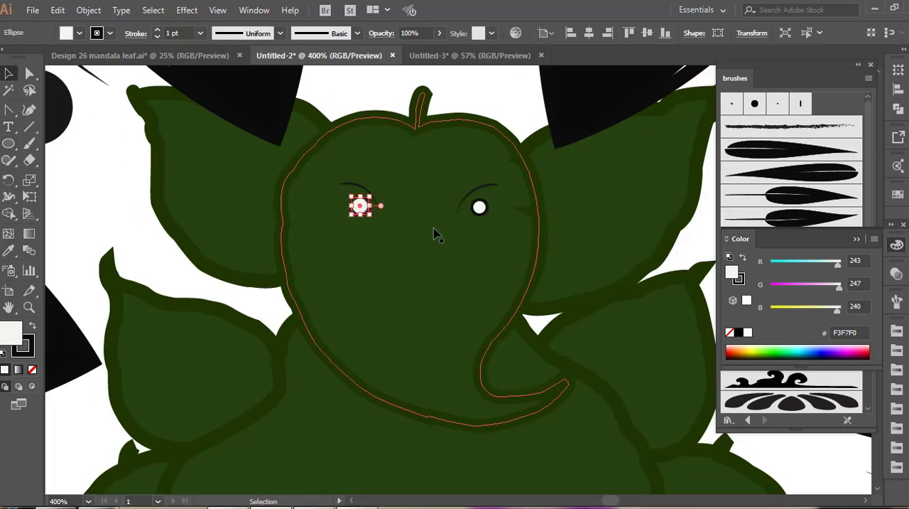
click(439, 249)
Draw a 5 pt vertical guide line above the top small petal and paint a tapered outline curve for a new large petal beside it
drag(344, 141, 345, 290)
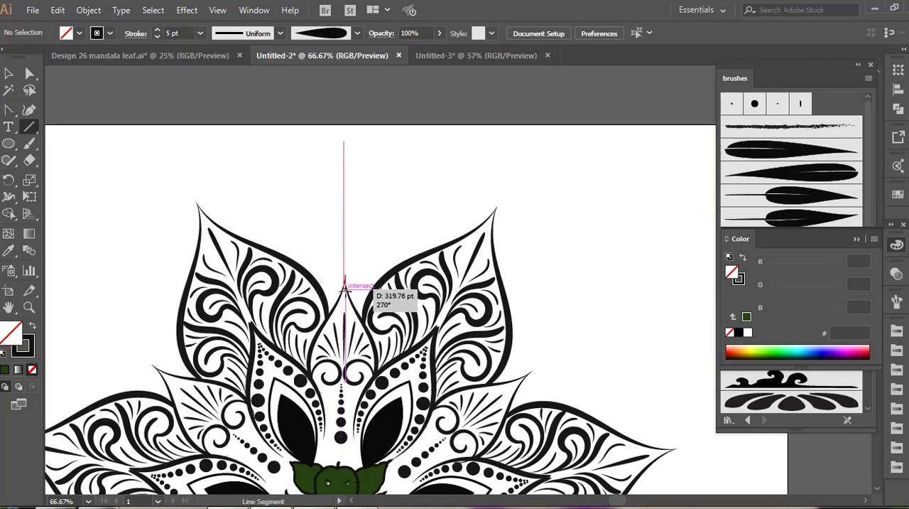
key(b)
alt+scroll(341, 159, up, 2)
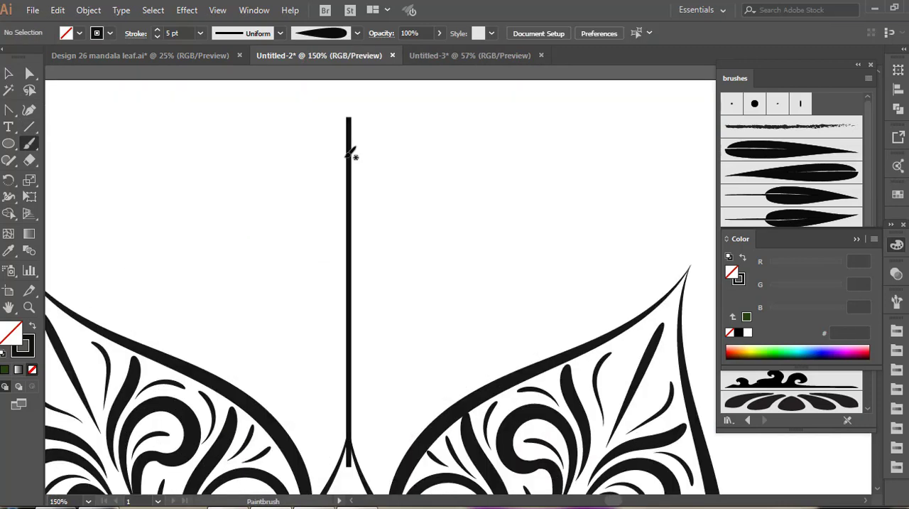
key(space)
drag(346, 154, 385, 144)
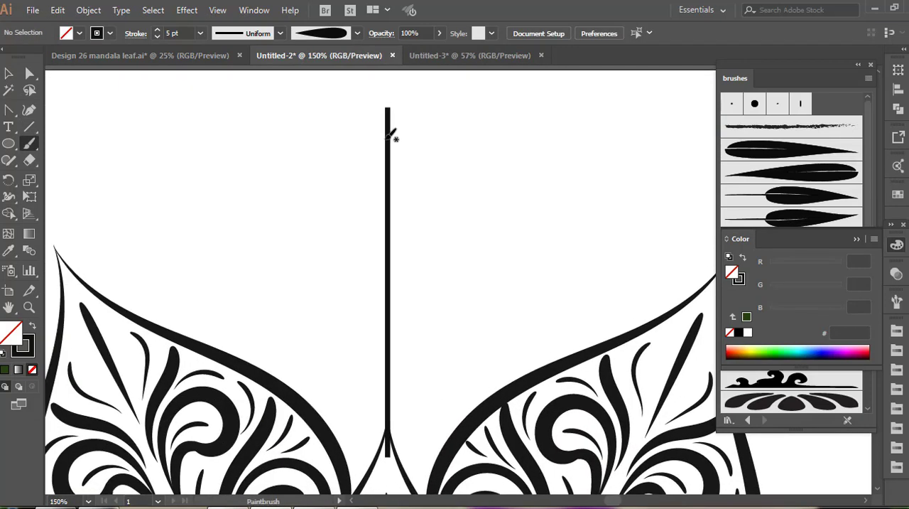
mouse_move(327, 215)
mouse_down()
mouse_move(265, 278)
mouse_move(247, 329)
mouse_up()
drag(254, 367, 249, 370)
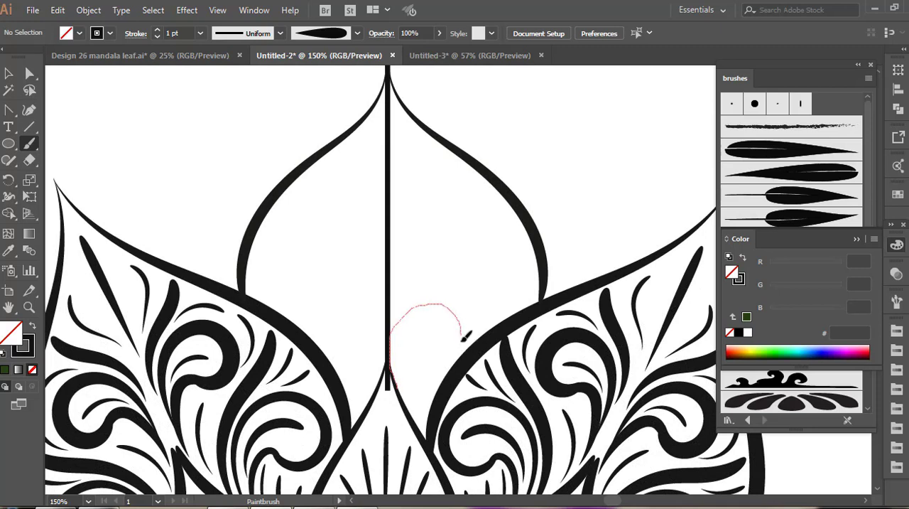
Decorate the new petal with 1 pt spirals at its base, a symmetric fan of teardrops above them and a vertical row of graduated dots
drag(437, 323, 433, 327)
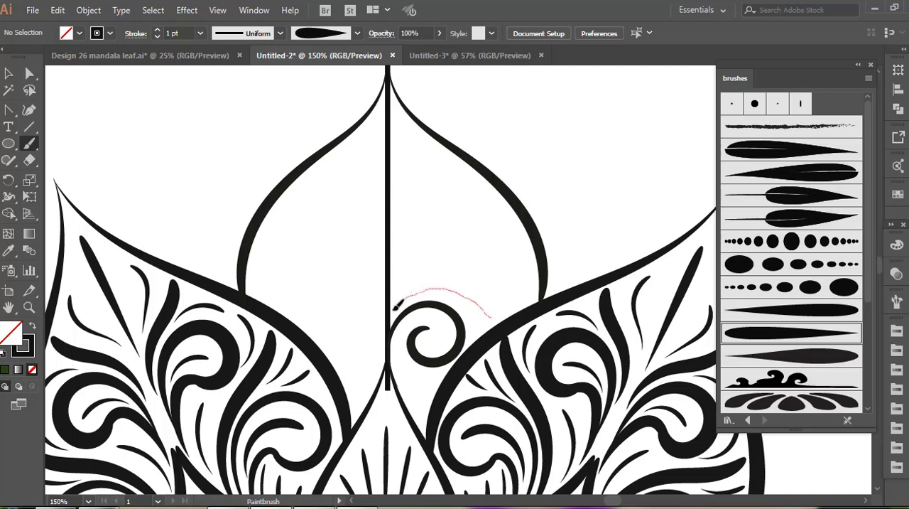
drag(395, 305, 395, 307)
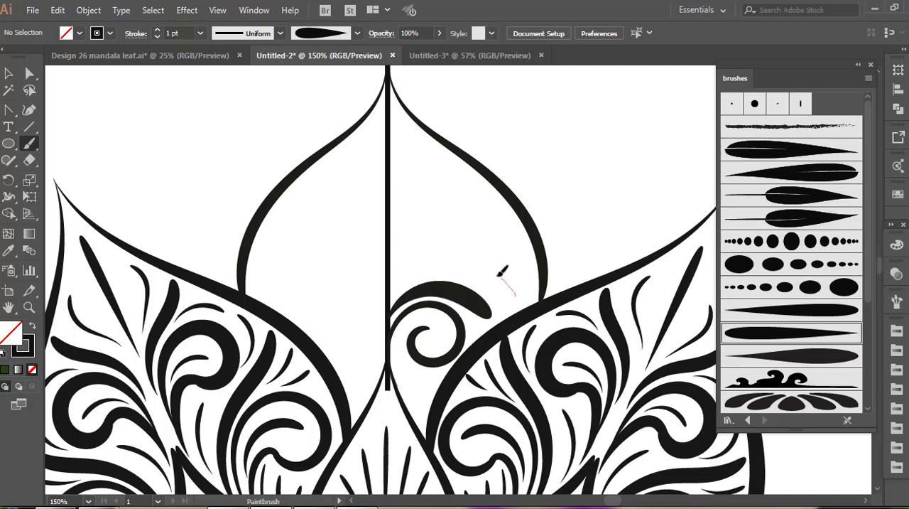
drag(396, 302, 396, 304)
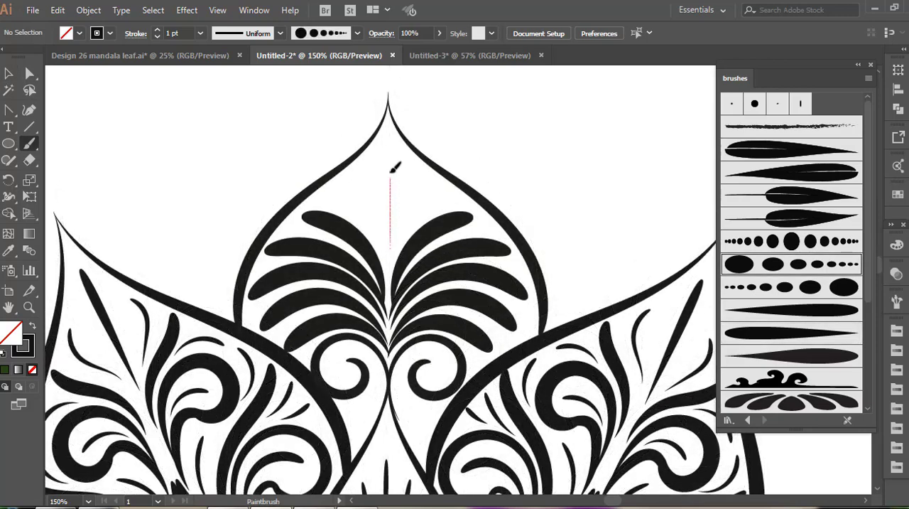
drag(392, 111, 392, 111)
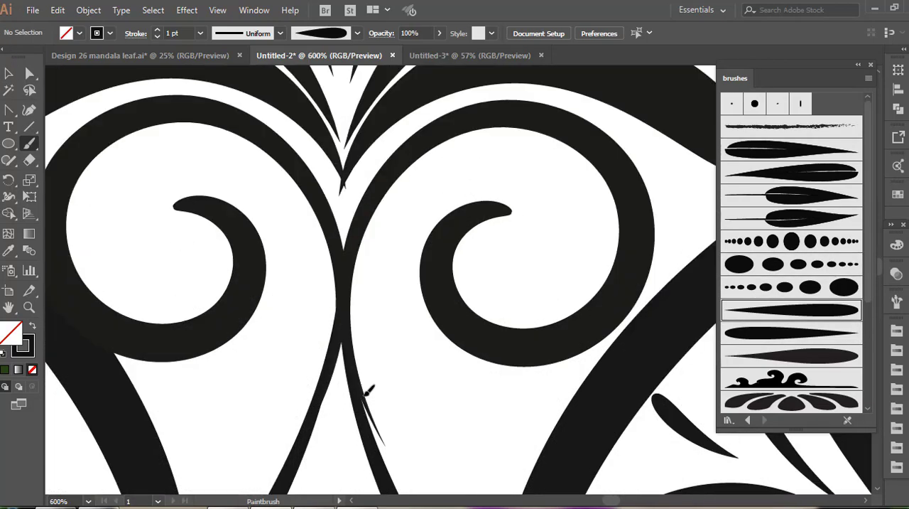
Paint a 1 pt tapered stroke curving from the base of the new petal to the inner tip of each spiral
drag(363, 398, 365, 351)
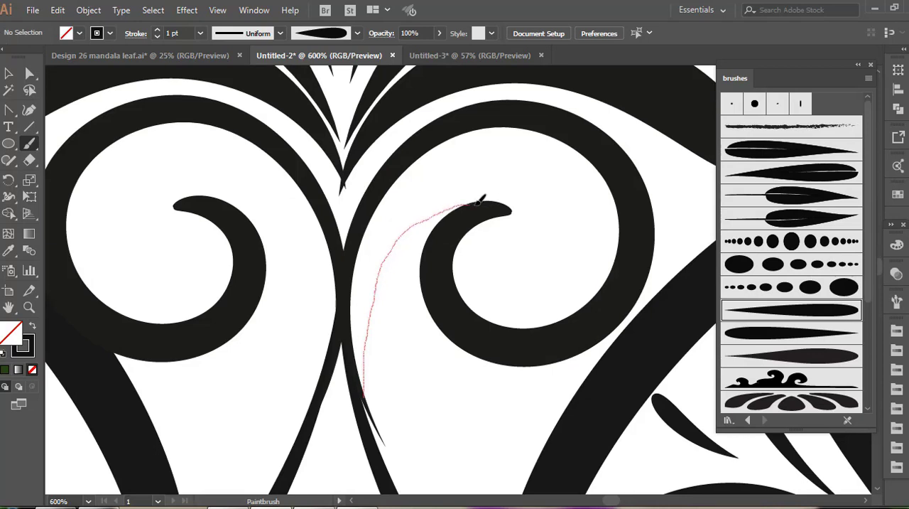
drag(508, 204, 509, 205)
scroll(334, 389, up, 1)
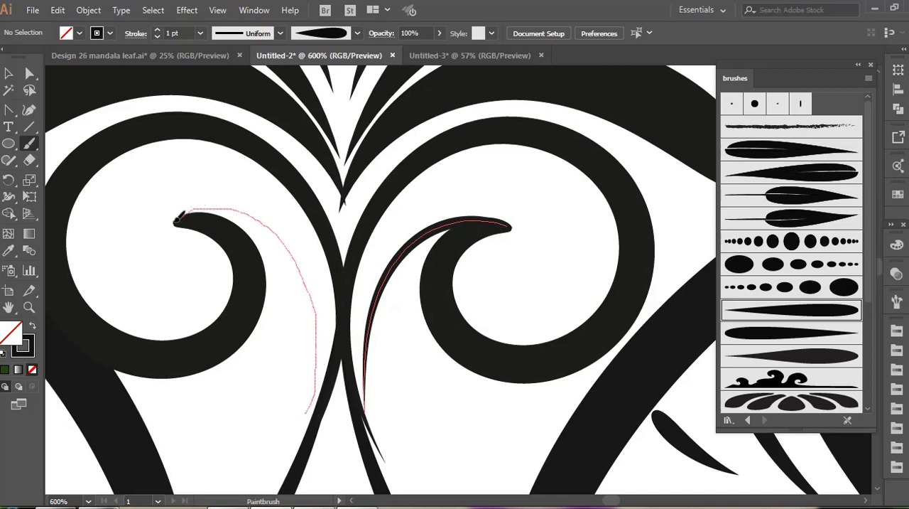
drag(179, 216, 176, 220)
scroll(213, 265, up, 1)
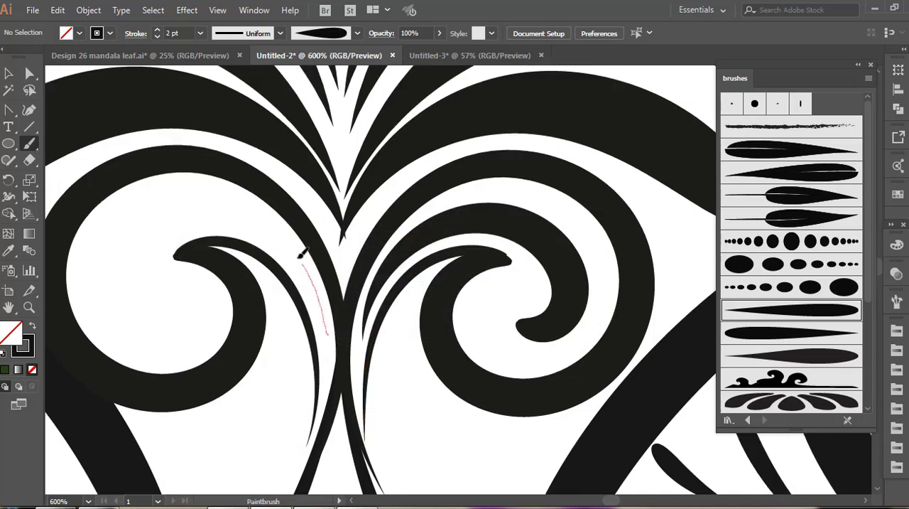
Paint a 2 pt tapered curl inside the left spiral at the petal's base, matching the inner curl of the right spiral
mouse_move(261, 216)
mouse_down()
mouse_move(210, 213)
mouse_move(167, 221)
mouse_up()
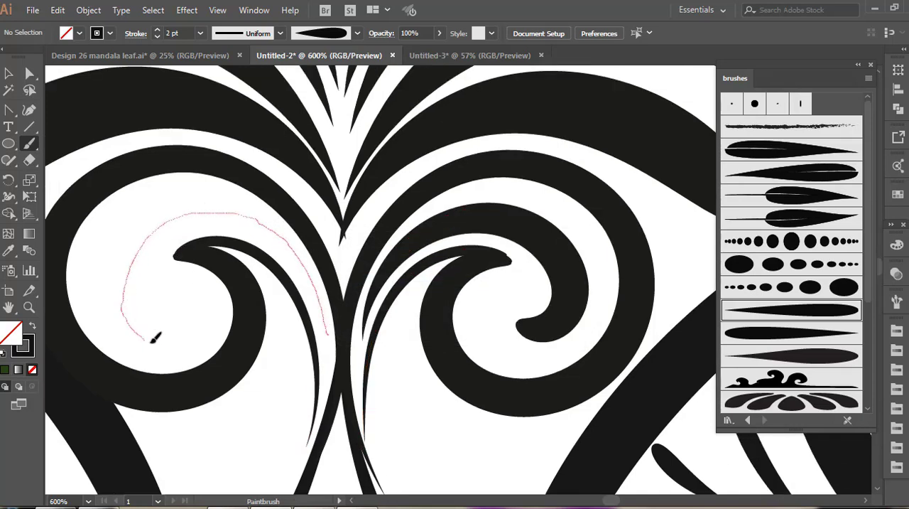
drag(154, 339, 145, 339)
key(v)
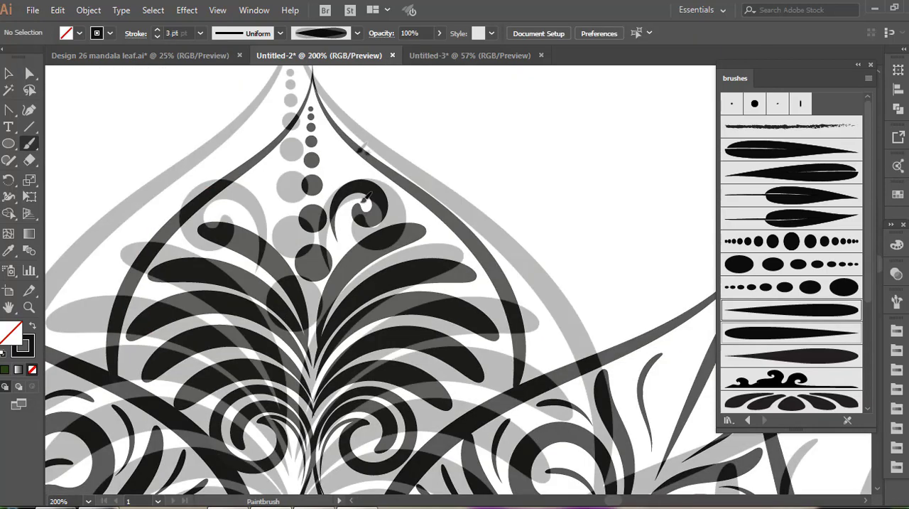
Paint 3 pt spiral curls and small 0.5 pt teardrops on both sides of the dot row above the fan
mouse_move(355, 149)
mouse_down()
mouse_move(331, 169)
mouse_move(318, 205)
mouse_up()
drag(326, 113, 318, 133)
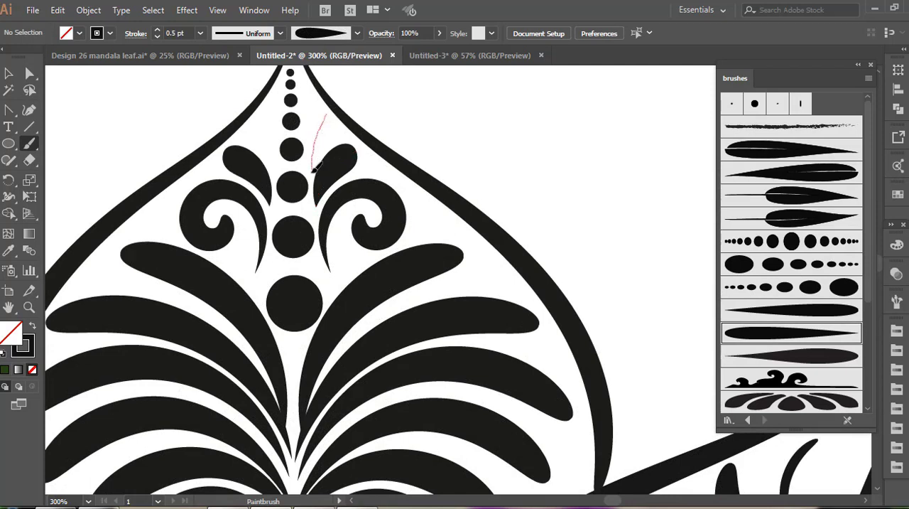
mouse_move(315, 166)
mouse_down()
mouse_move(267, 137)
mouse_move(277, 167)
mouse_up()
Fill the gaps between the outer ends of the fan's teardrops with thin 0.25 pt tapered strokes on both sides
scroll(319, 193, down, 2)
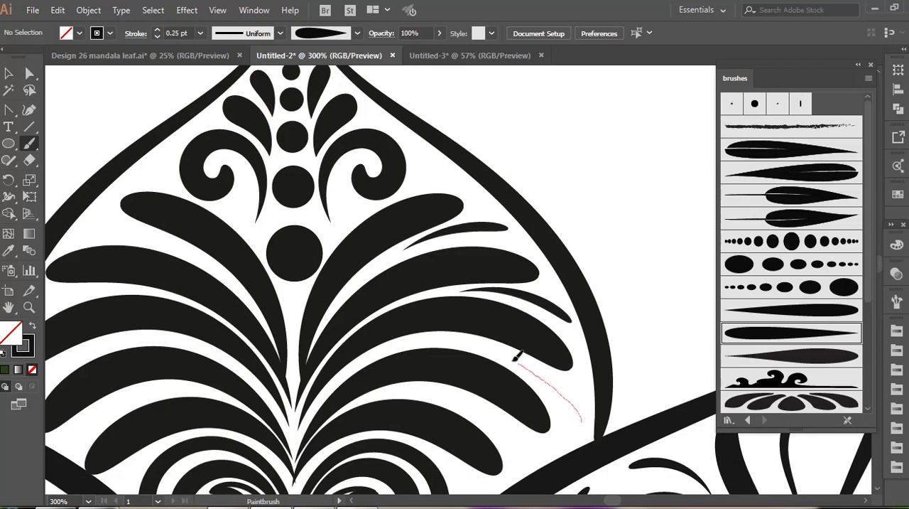
drag(479, 346, 472, 344)
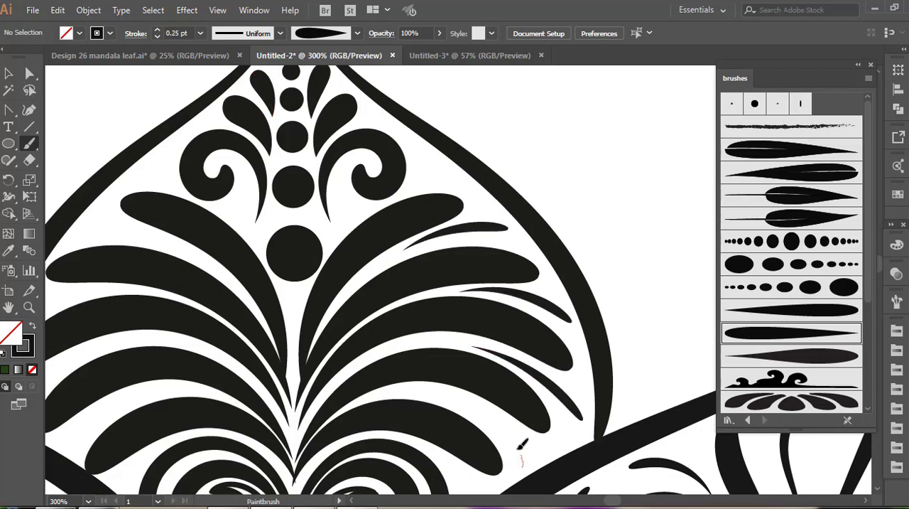
drag(438, 388, 429, 384)
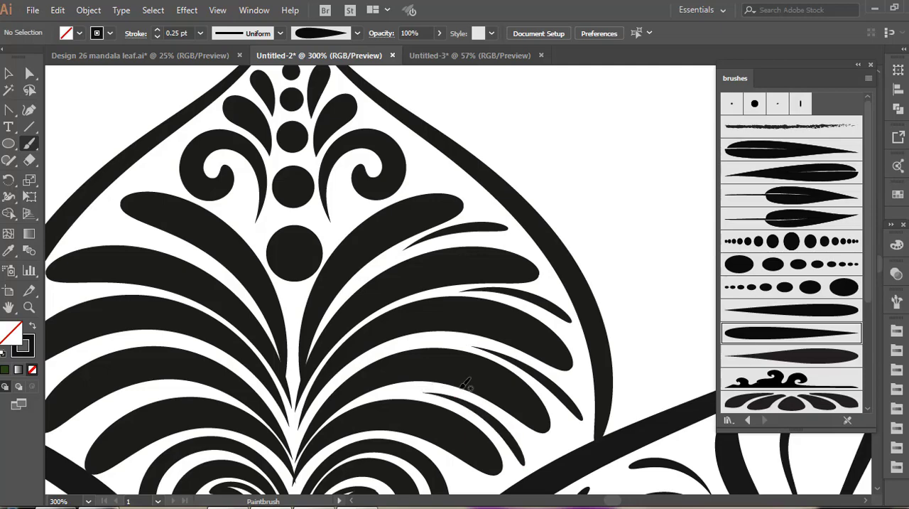
scroll(470, 424, down, 3)
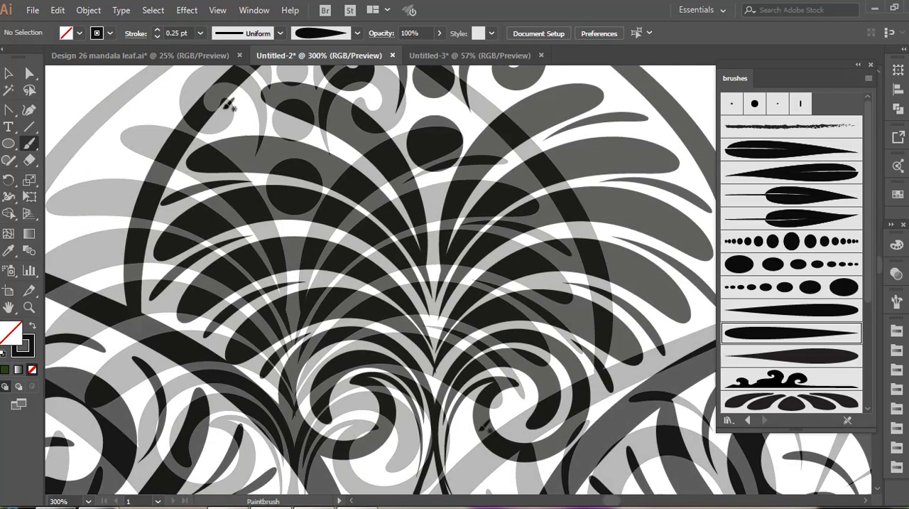
drag(223, 108, 261, 107)
drag(300, 128, 326, 141)
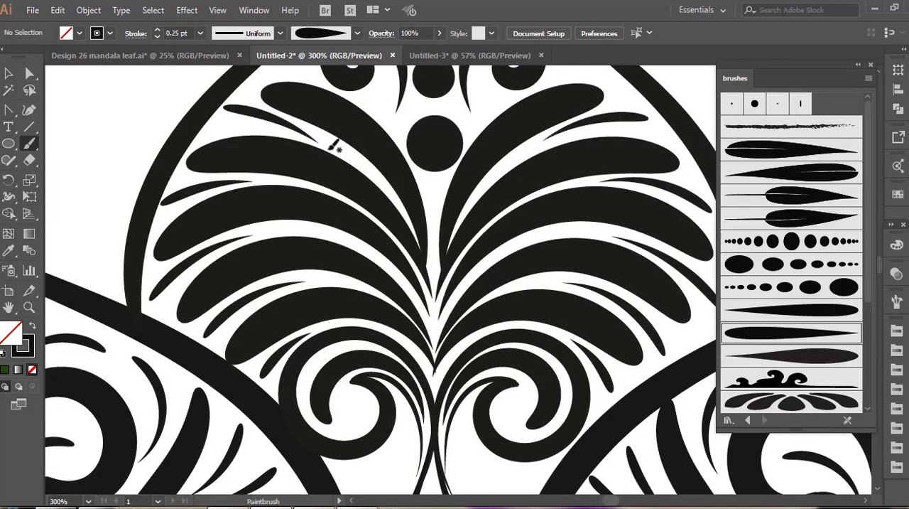
scroll(355, 166, up, 5)
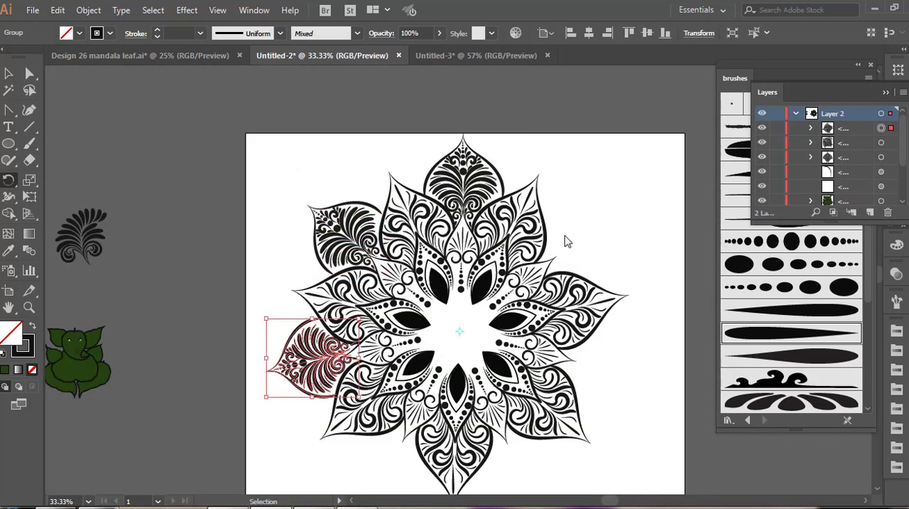
Repeat the rotated copy of the decorated large petal around the mandala's centre to complete the outer ring
key(ctrl+d)
key(ctrl+d)
key(ctrl+d)
key(ctrl+d)
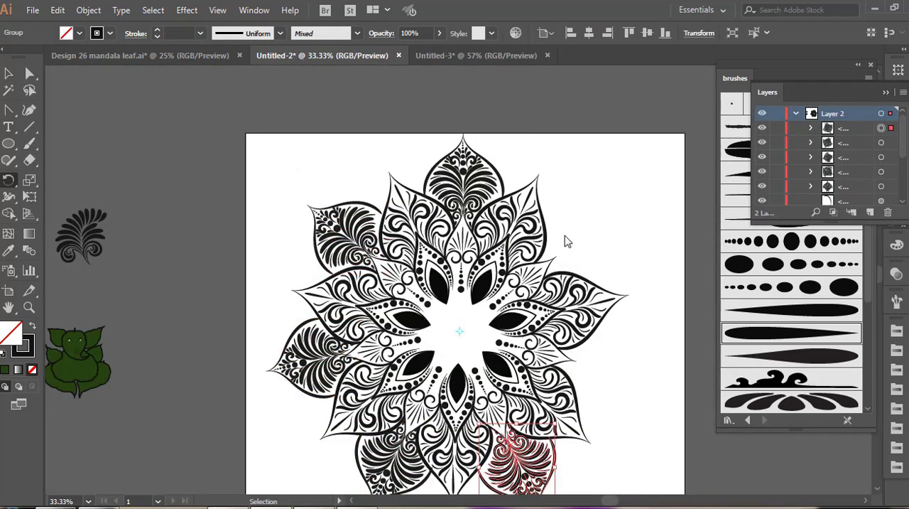
key(r)
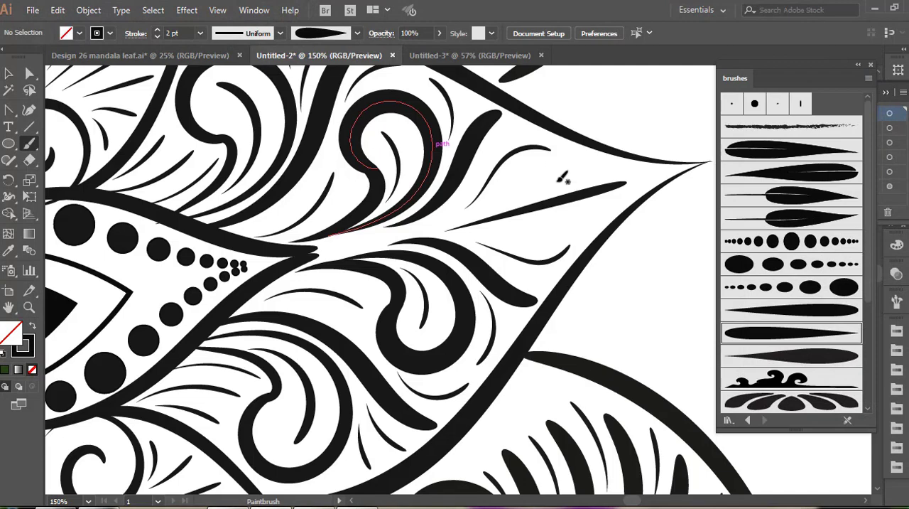
Paint a 2 pt teardrop on each side of the central stroke near the tip of the pointed middle-ring petal
mouse_move(554, 169)
mouse_down()
mouse_move(518, 174)
mouse_move(498, 199)
mouse_move(550, 178)
mouse_up()
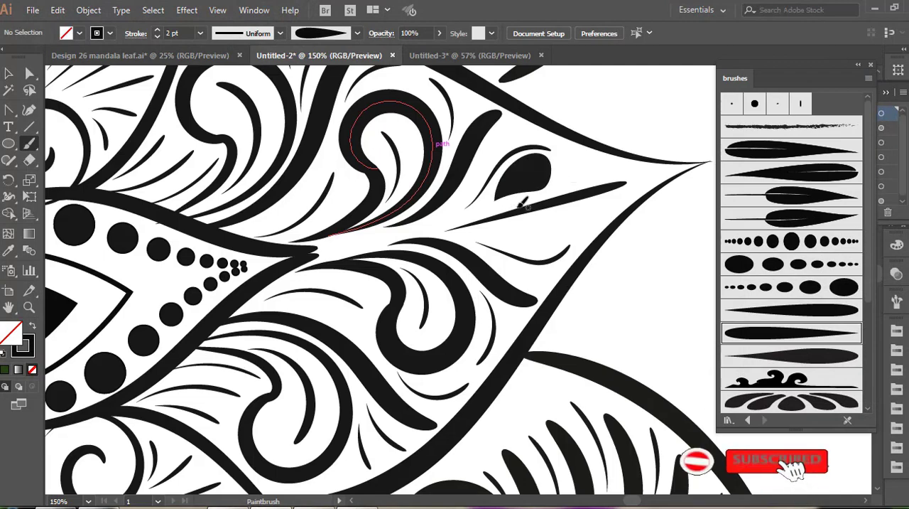
drag(564, 222, 507, 222)
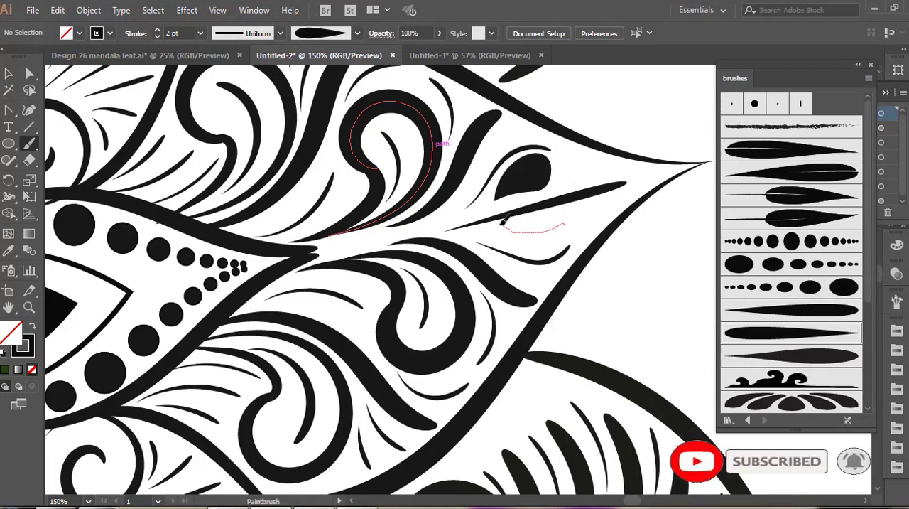
drag(508, 221, 540, 241)
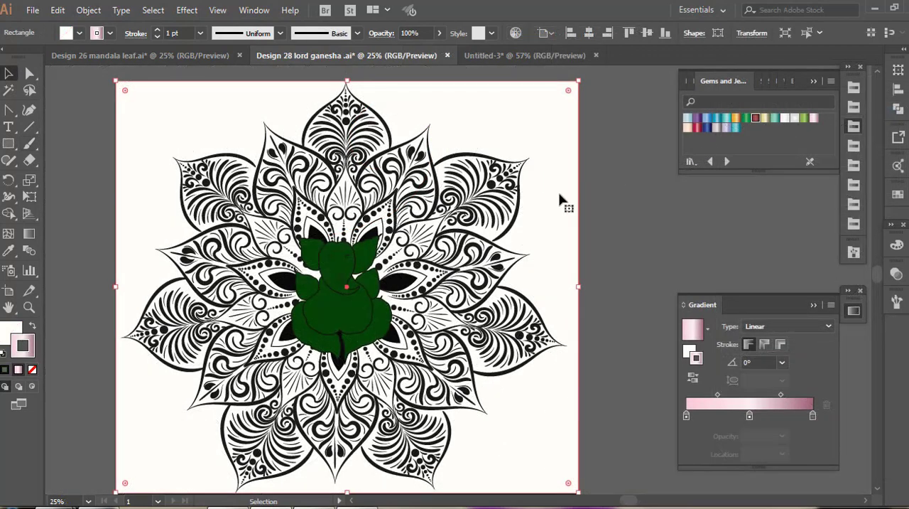
Apply the red Gems and Jewels gradient to the stroke and fill of the background rectangle
double_click(559, 194)
click(756, 118)
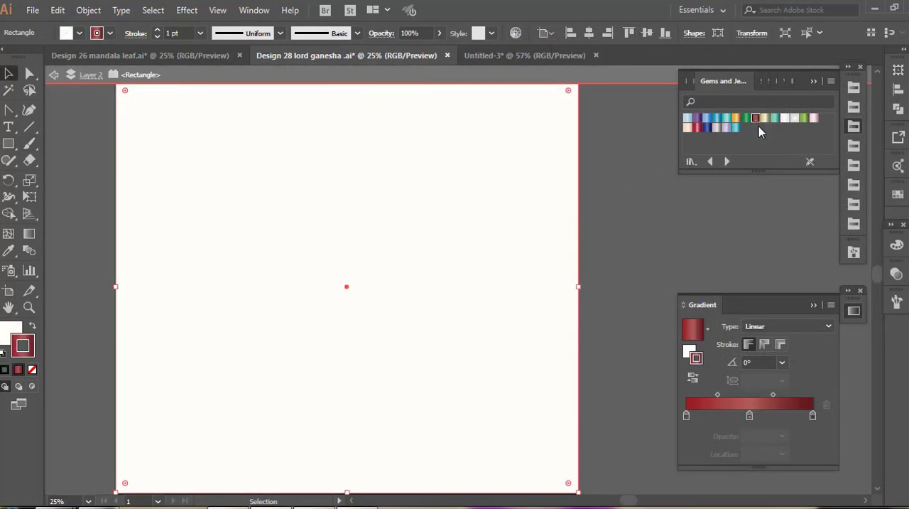
click(17, 327)
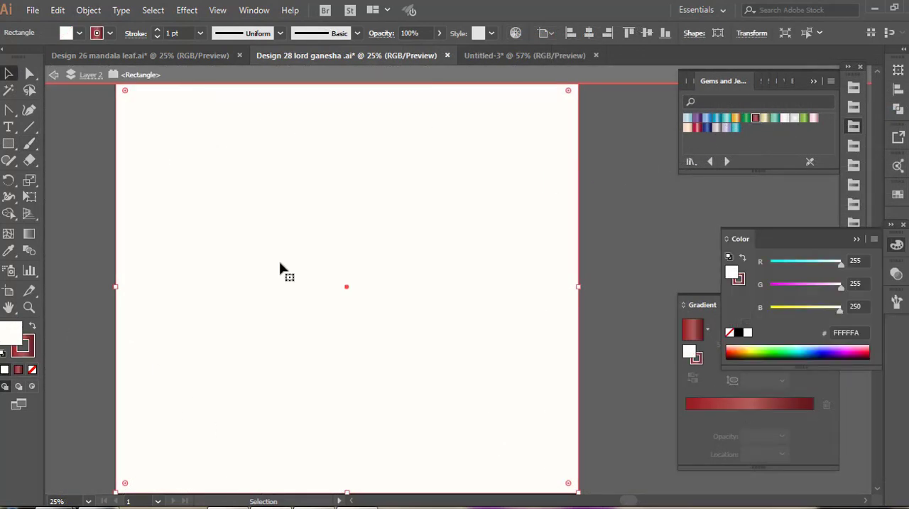
click(757, 119)
Change the background rectangle's red gradient to radial and send the rectangle behind the artwork
click(695, 348)
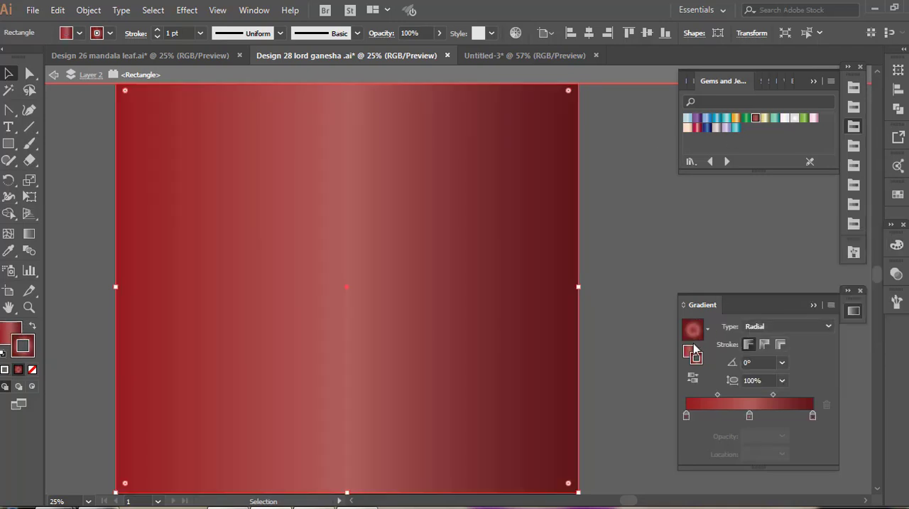
click(691, 353)
click(753, 328)
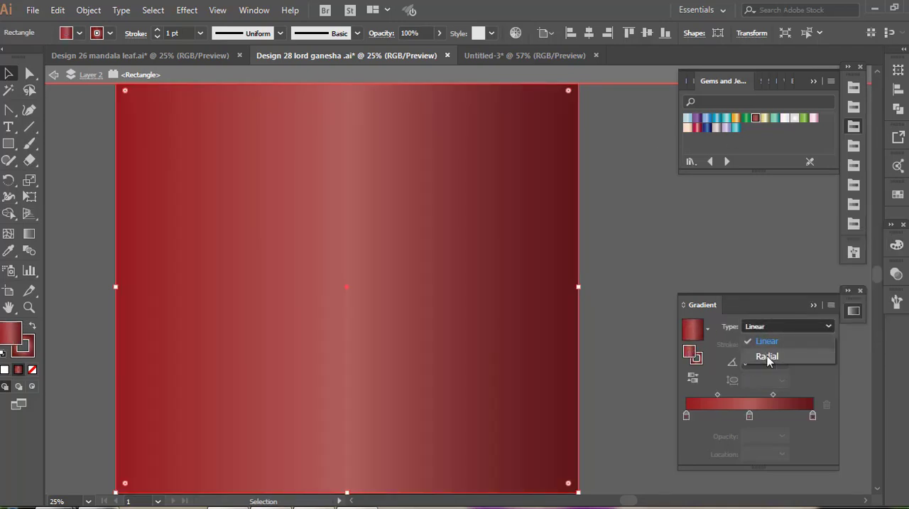
click(767, 358)
key(ctrl+shift+bracketleft)
click(648, 227)
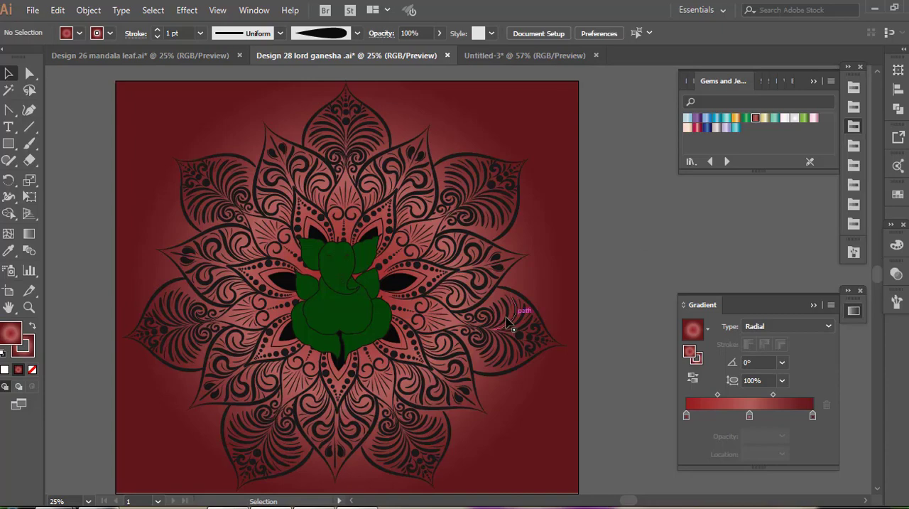
Recolour all brush strokes of the mandala group off-white #FFFFFD
click(497, 330)
double_click(497, 333)
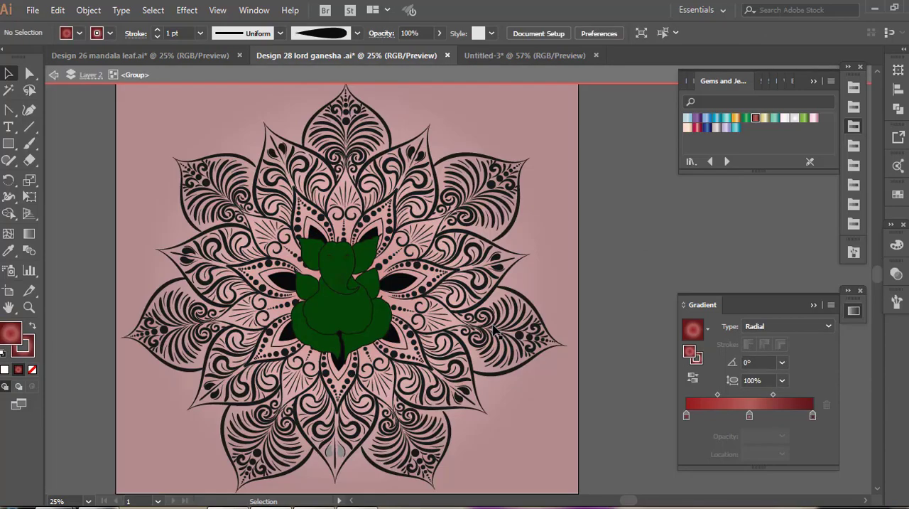
click(495, 331)
click(23, 349)
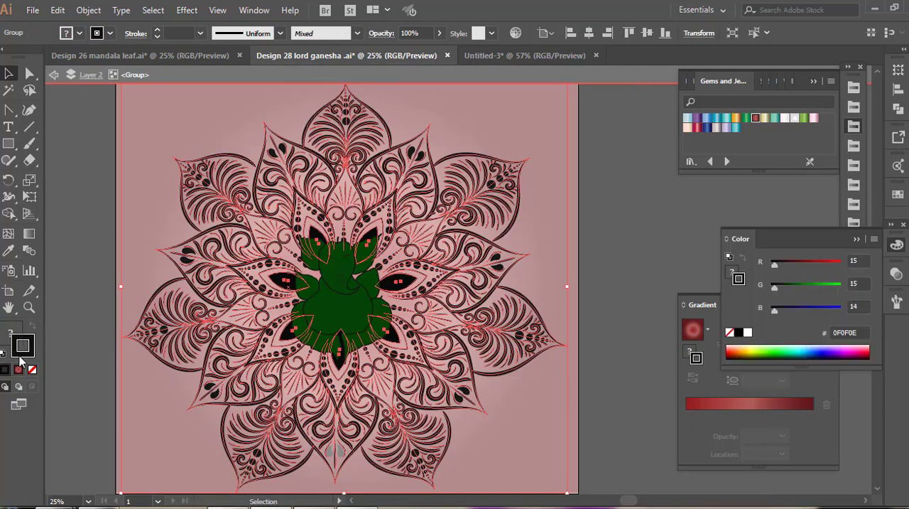
double_click(21, 353)
click(286, 164)
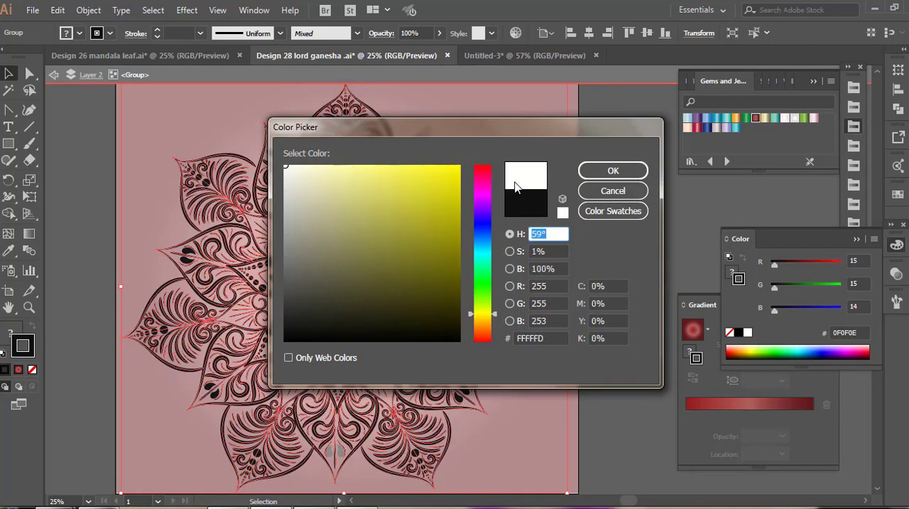
click(604, 174)
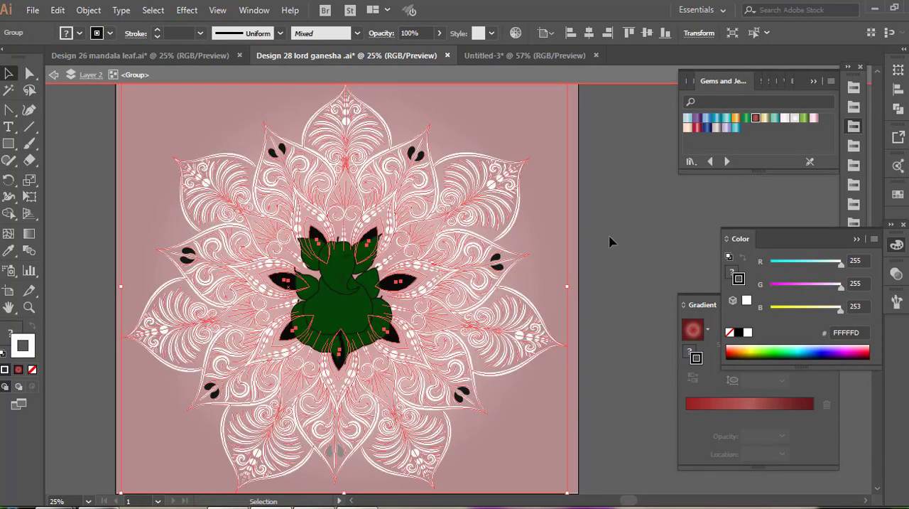
click(609, 243)
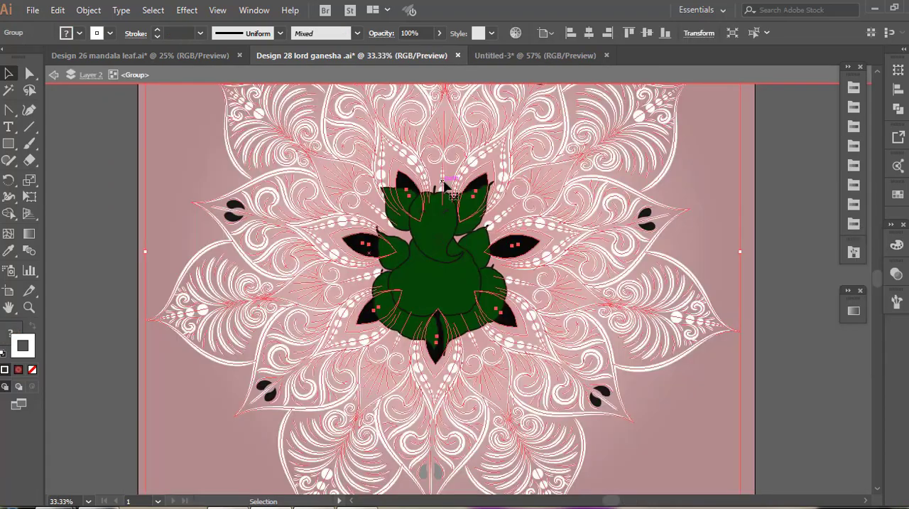
Recolour the mandala's dot rows and the teardrop pairs near the petal tips yellow
double_click(443, 183)
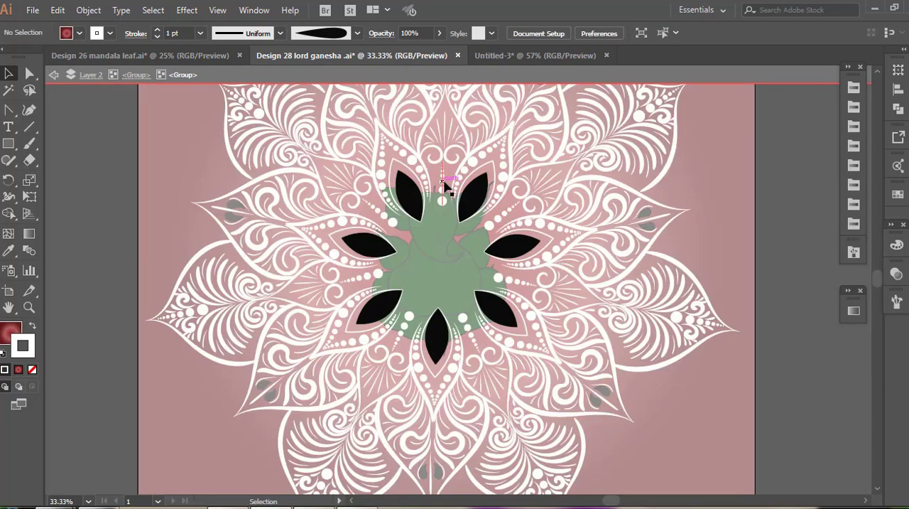
click(443, 183)
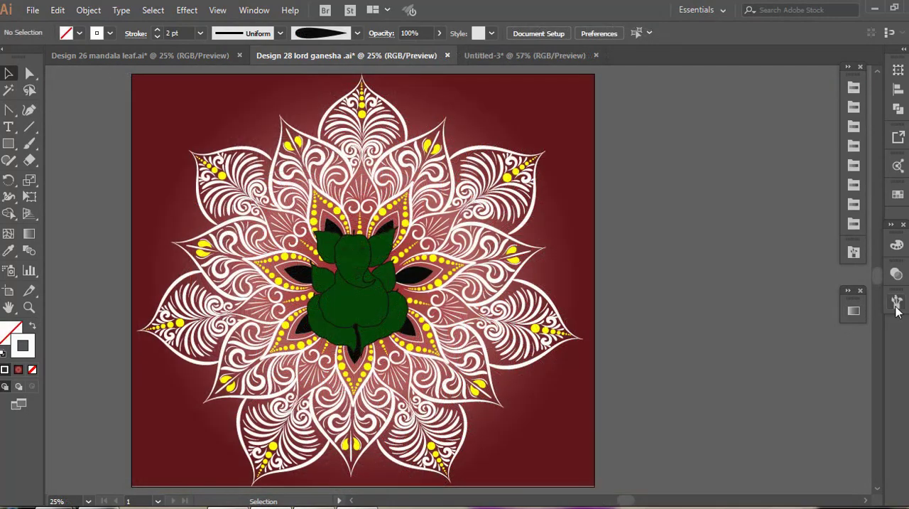
Paint a 2 pt yellow spiral with the tapered brush on the outer edge of the upper-right large petal, near its base
click(896, 303)
click(897, 302)
click(896, 303)
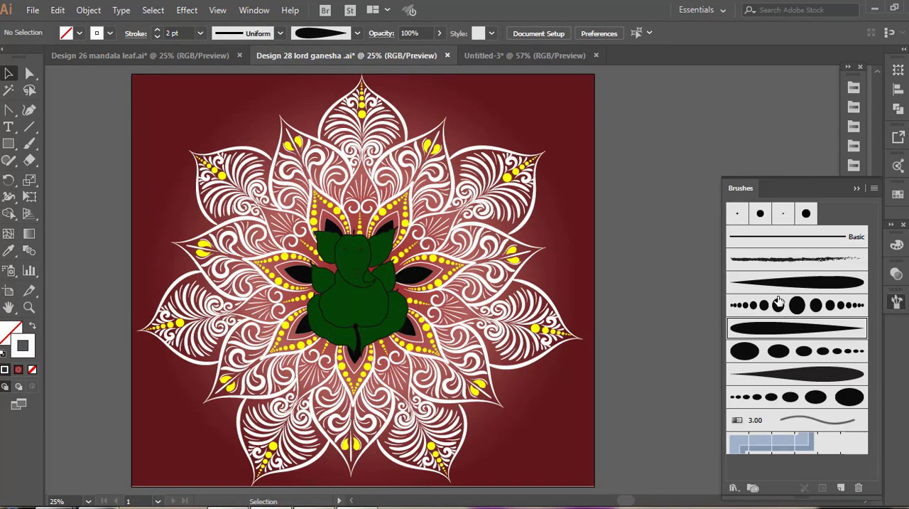
click(791, 284)
drag(380, 292, 395, 285)
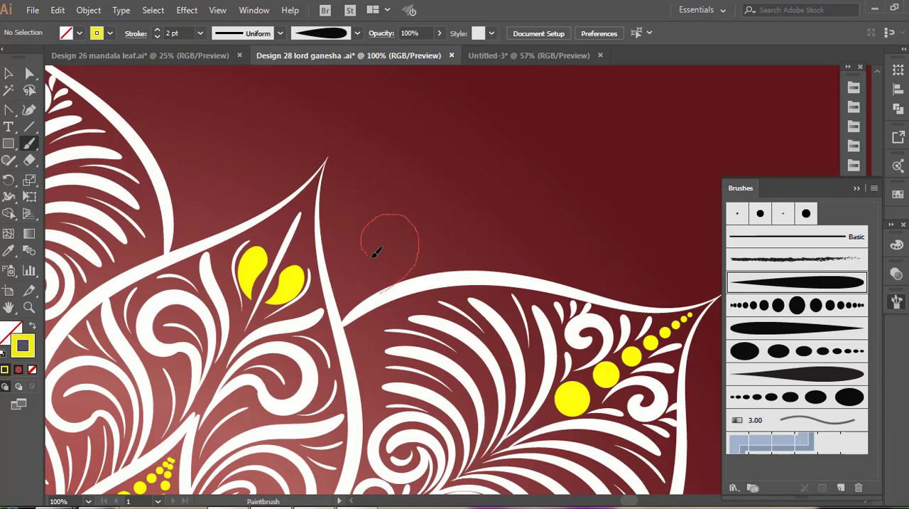
drag(398, 243, 399, 241)
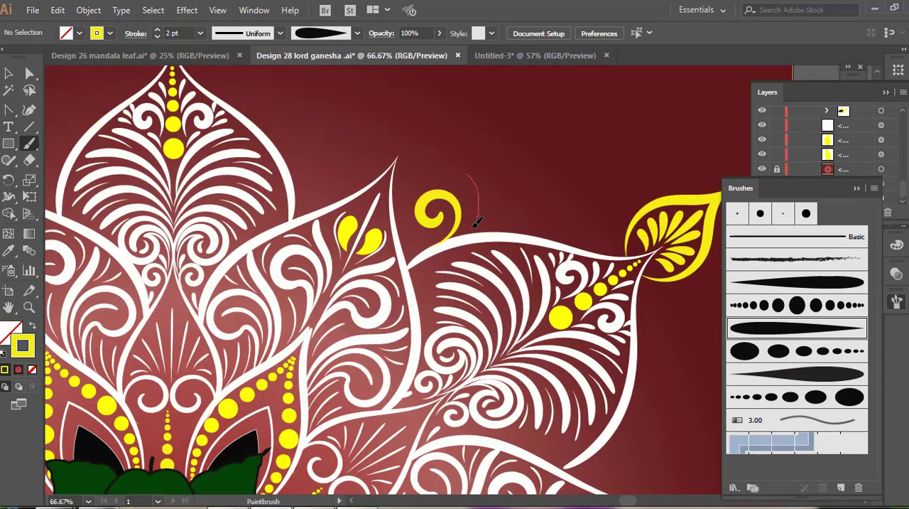
Paint rows of 2 pt yellow teardrops along both outer edges of the upper-right large petal up to its tip
drag(477, 222, 461, 236)
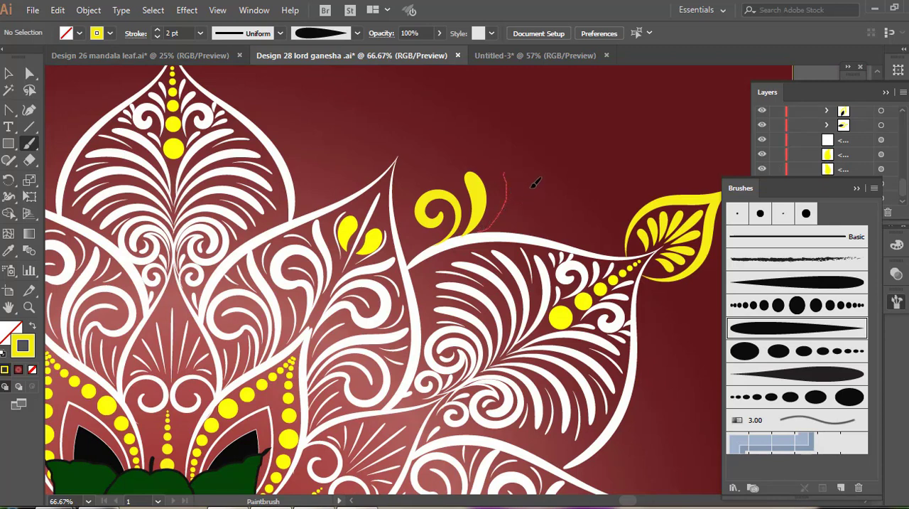
drag(533, 186, 534, 175)
mouse_move(519, 215)
mouse_down()
mouse_move(566, 188)
mouse_move(519, 227)
mouse_move(592, 202)
mouse_move(566, 228)
mouse_move(533, 236)
mouse_up()
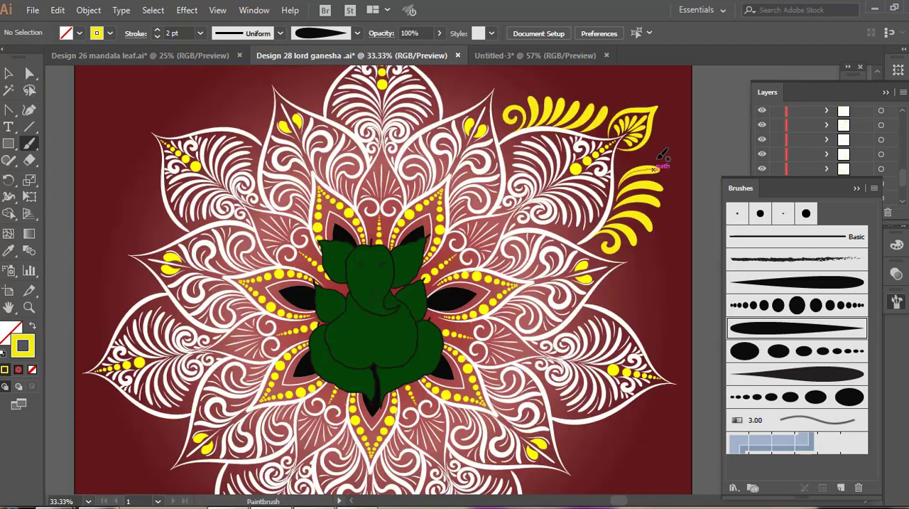
mouse_move(655, 157)
mouse_down()
mouse_move(620, 171)
mouse_move(683, 174)
mouse_up()
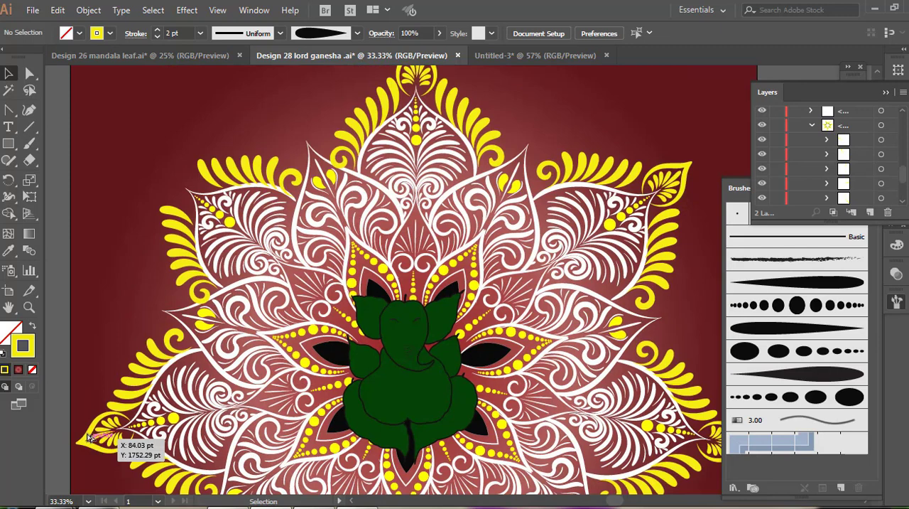
Place a yellow leaf ornament on the tip of the upper-left large petal and nudge it slightly down
drag(88, 437, 188, 177)
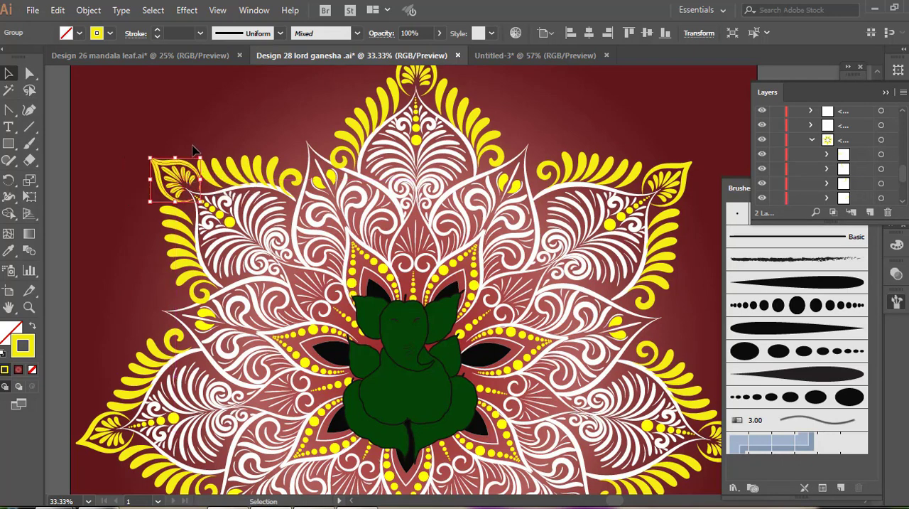
key(Down)
key(Down)
key(Down)
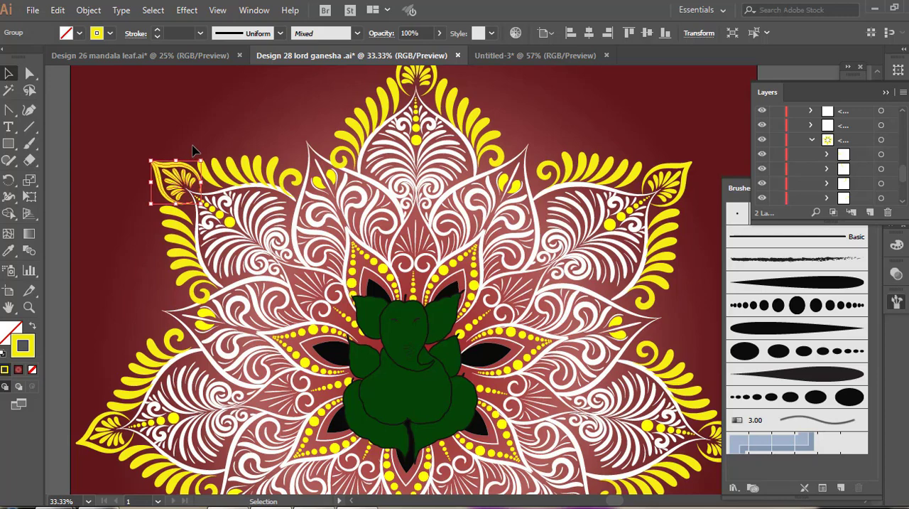
click(246, 133)
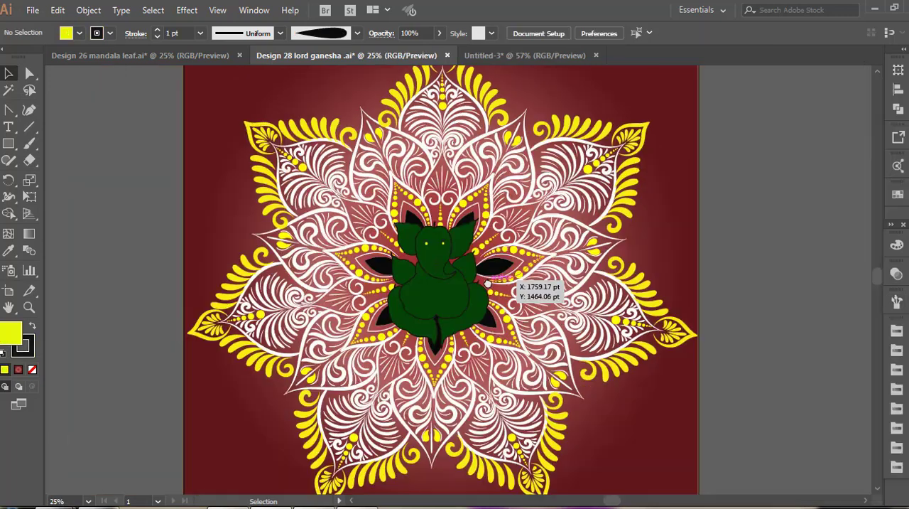
Paint tapering rows of golden-yellow dots with the dotted brush along the black leaf shapes around the Ganesha
scroll(489, 283, down, 1)
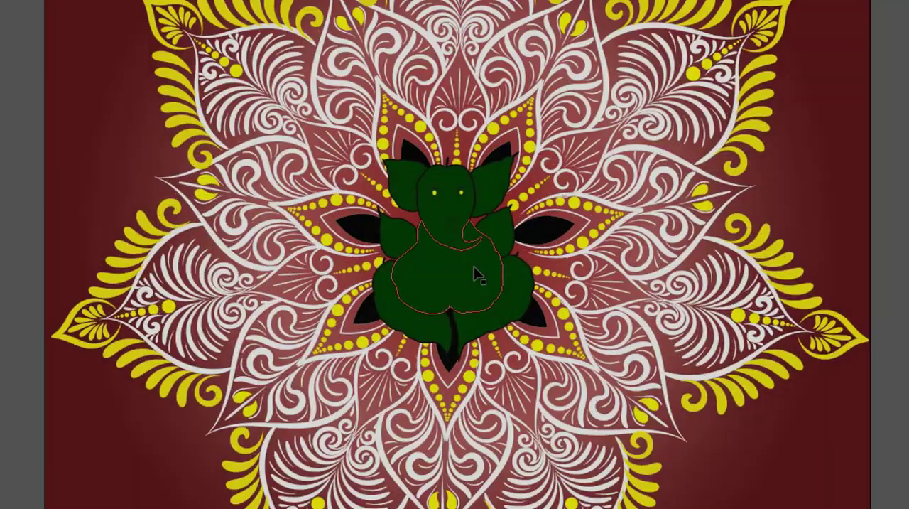
scroll(477, 267, up, 1)
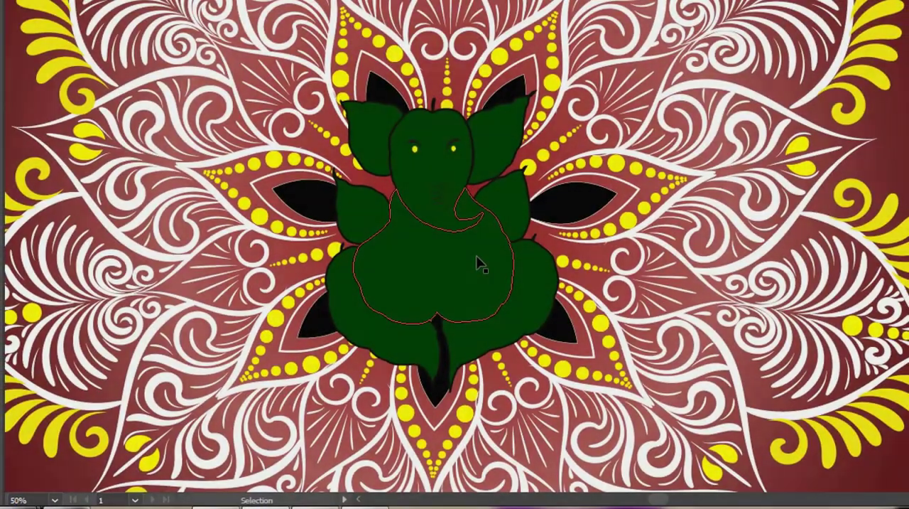
scroll(477, 266, up, 1)
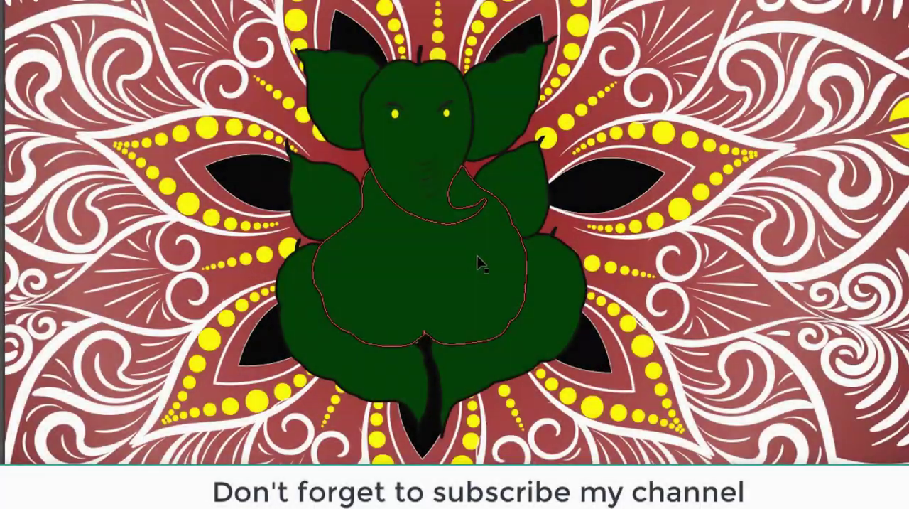
scroll(477, 262, up, 1)
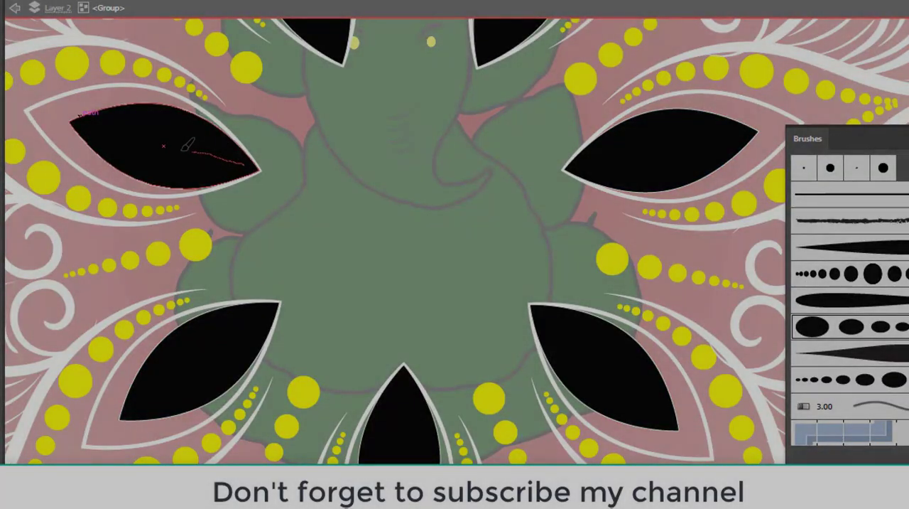
drag(188, 145, 79, 130)
scroll(220, 223, down, 1)
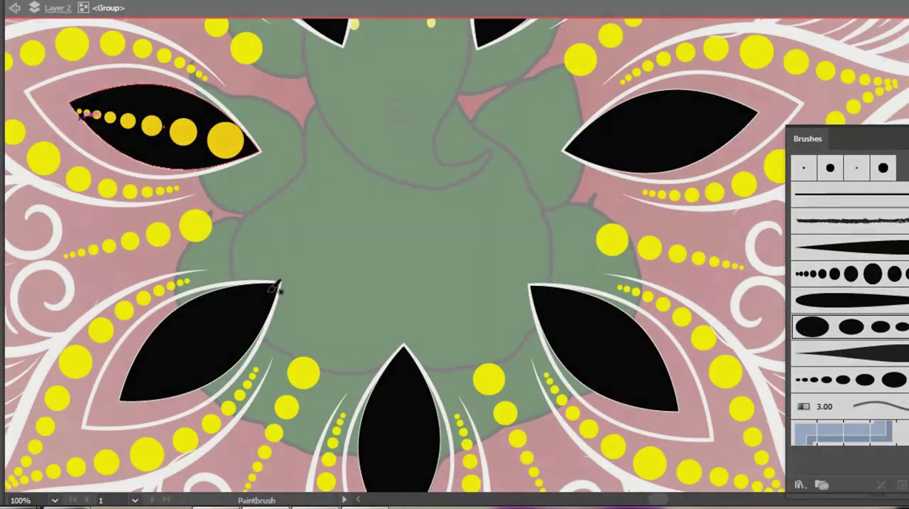
drag(277, 288, 132, 388)
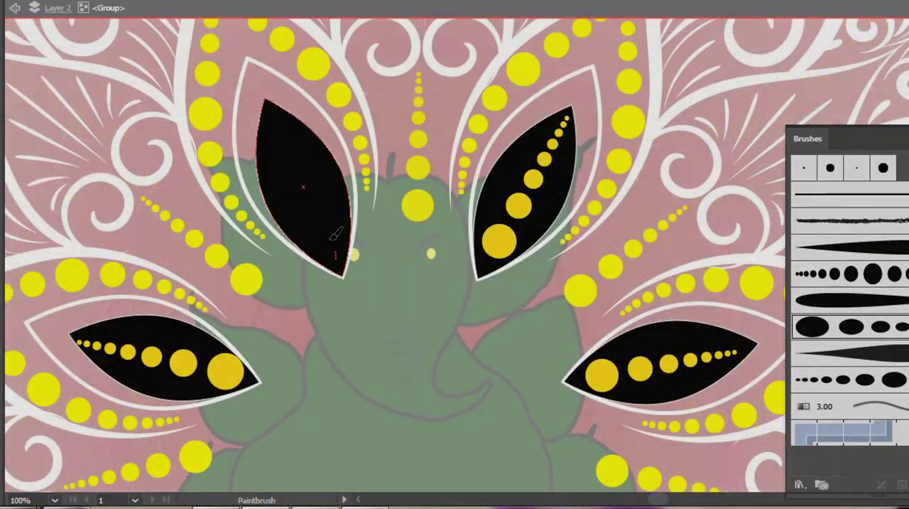
drag(334, 260, 267, 106)
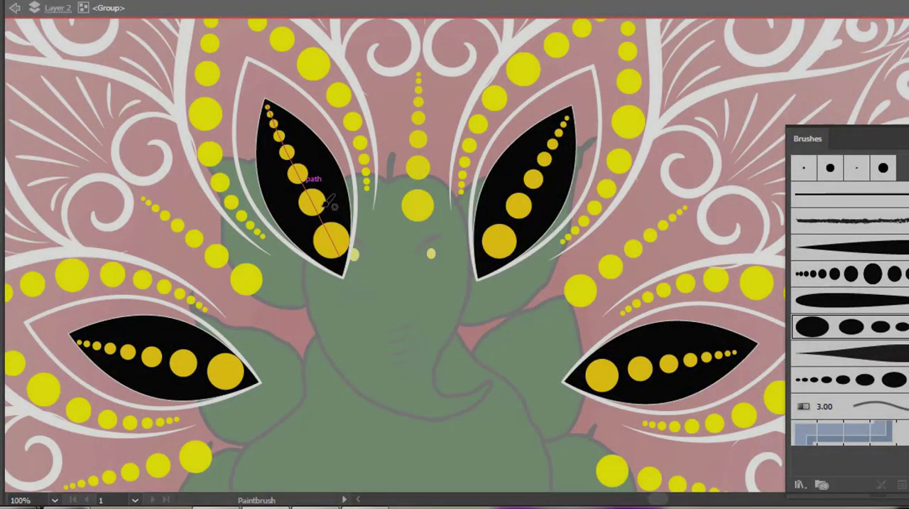
scroll(320, 206, down, 3)
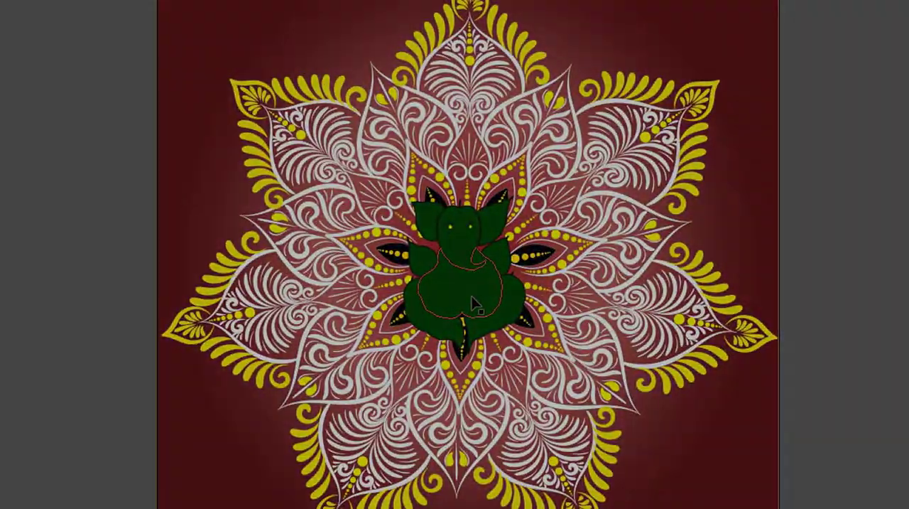
Examine the dotted black leaf shapes around the Ganesha up close and within the whole mandala
scroll(472, 301, up, 1)
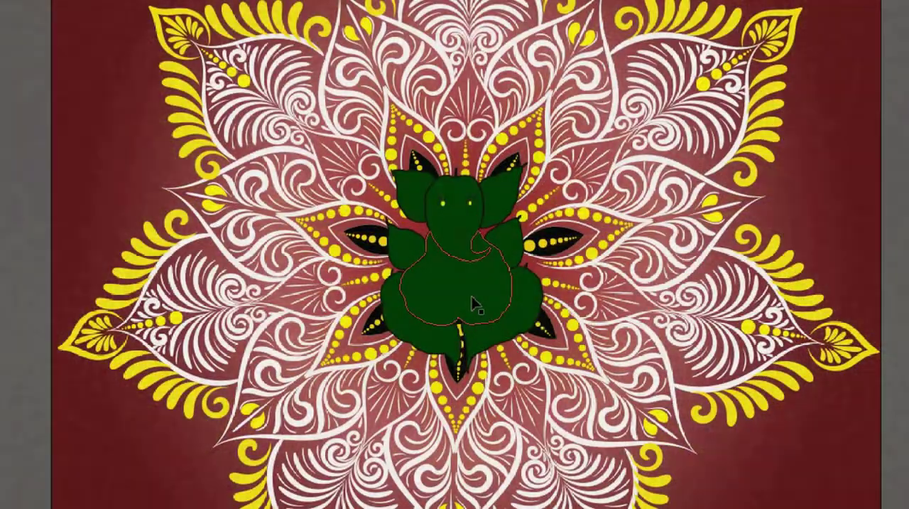
scroll(472, 298, up, 1)
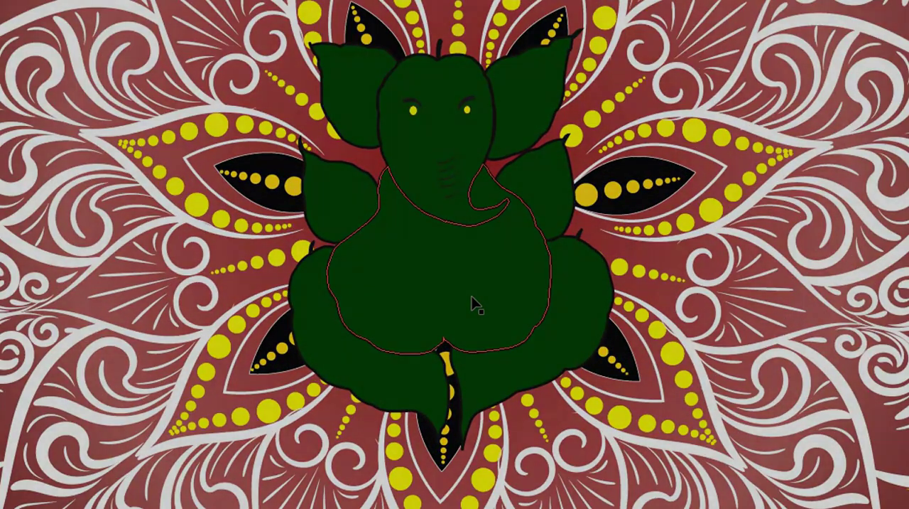
scroll(471, 295, up, 1)
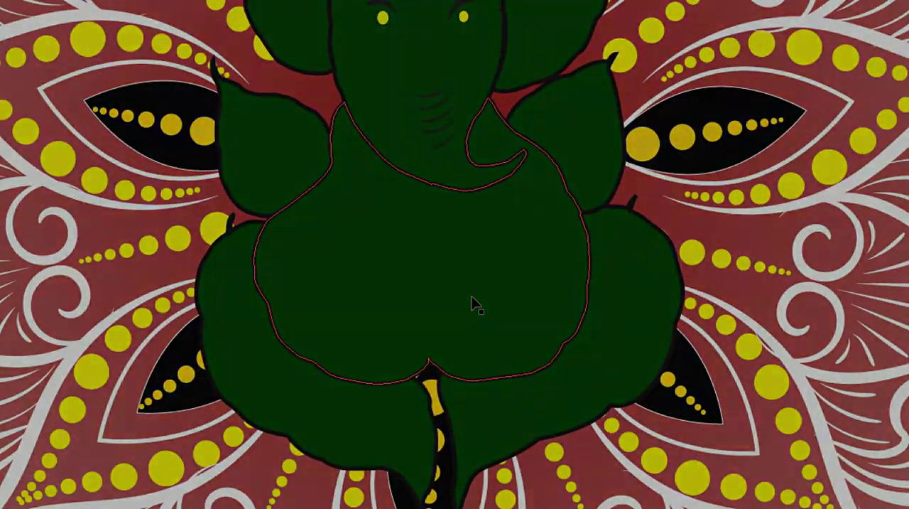
scroll(471, 295, down, 1)
scroll(471, 295, down, 1)
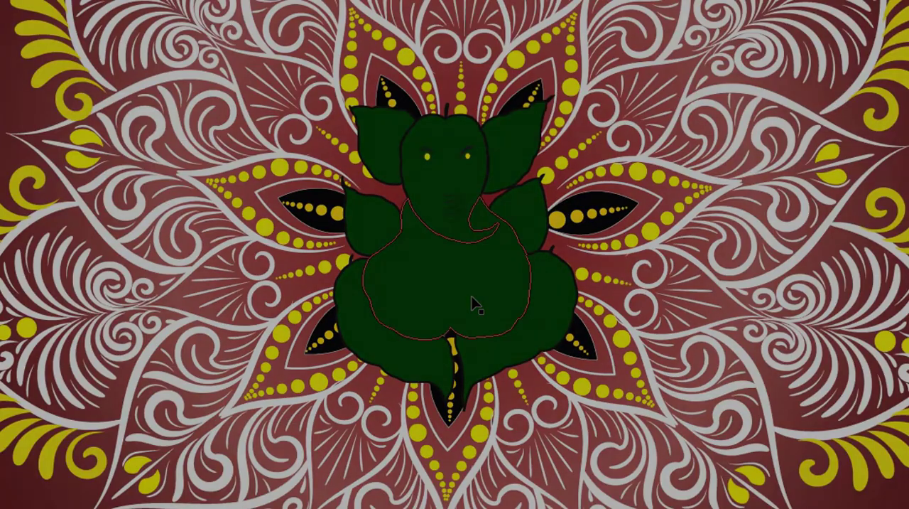
scroll(471, 296, down, 1)
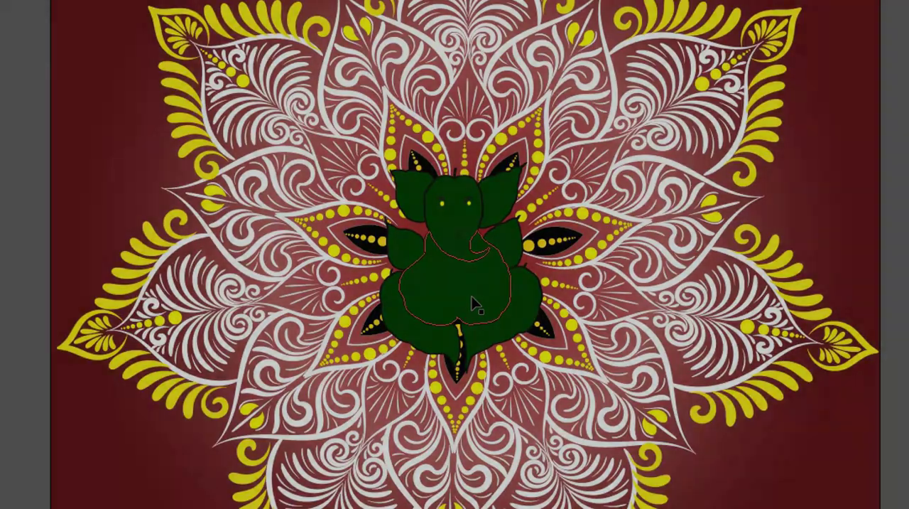
scroll(471, 296, down, 1)
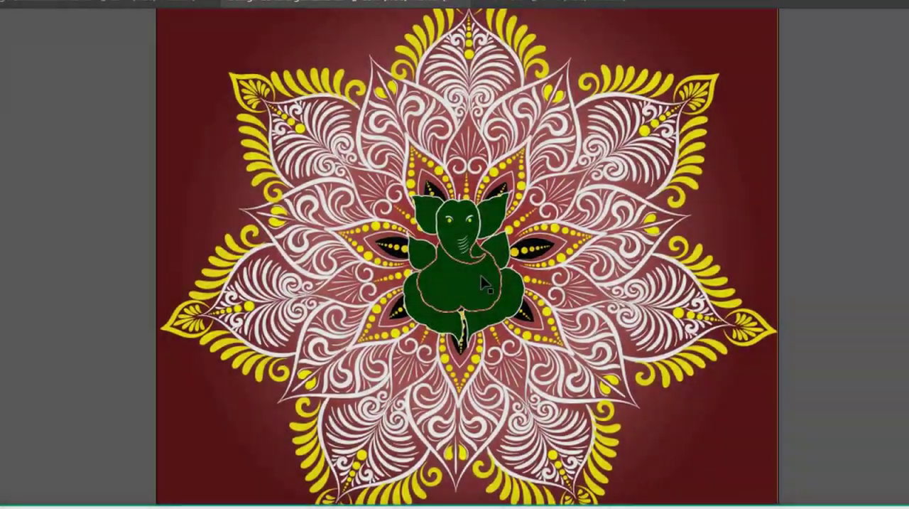
Inspect the Ganesha's white outlines, eyebrows and trunk lines up close and against the full mandala
scroll(480, 275, up, 1)
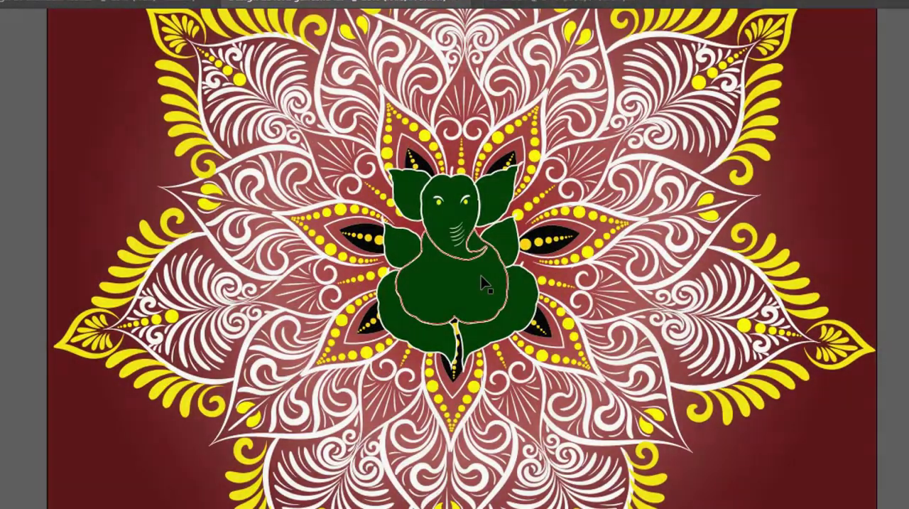
scroll(481, 277, up, 1)
scroll(481, 282, up, 1)
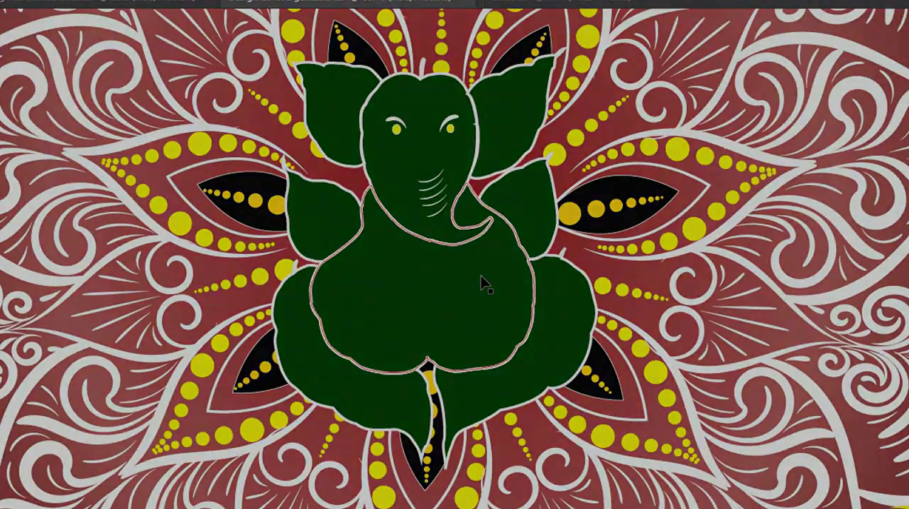
scroll(481, 277, up, 1)
scroll(481, 277, down, 1)
scroll(481, 283, down, 1)
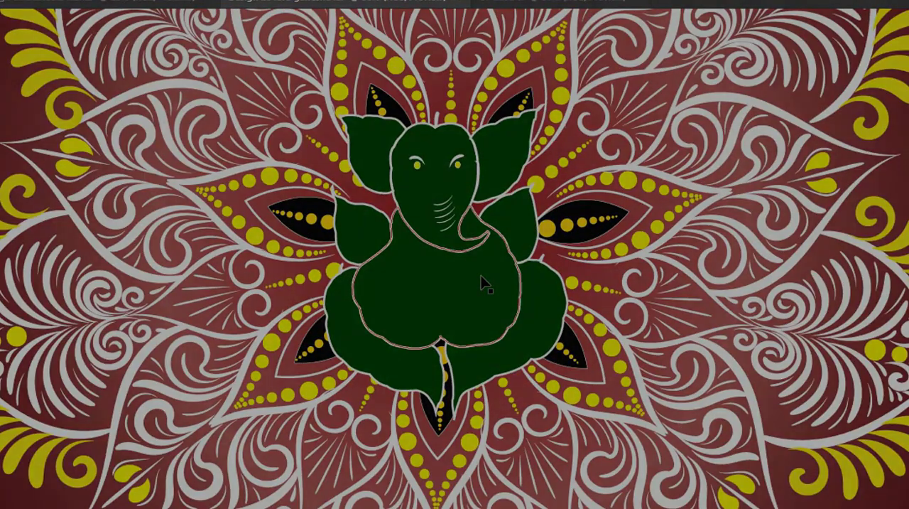
scroll(480, 283, down, 1)
scroll(481, 282, down, 1)
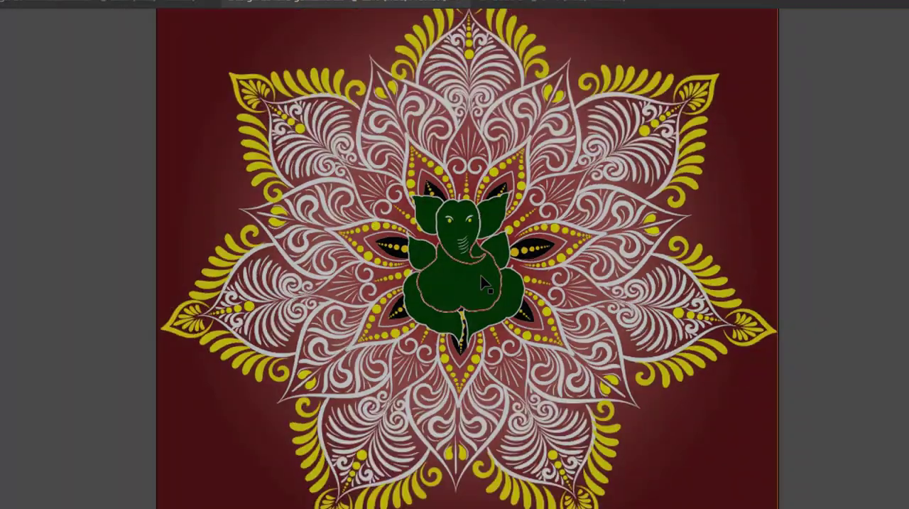